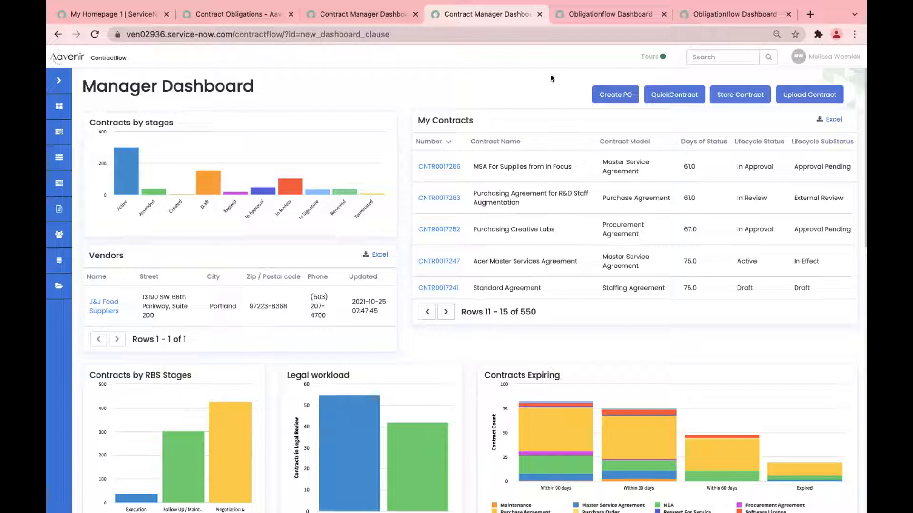
Step: Start a QuickContract, glance at the Deal Documents desktop, then return to the Contract Manager Dashboard space
left_click(673, 94)
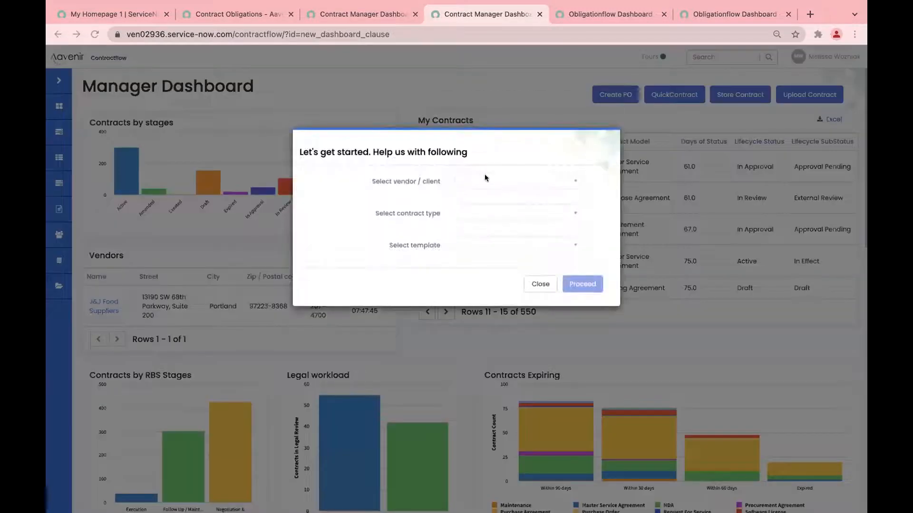
key("ctrl+Left")
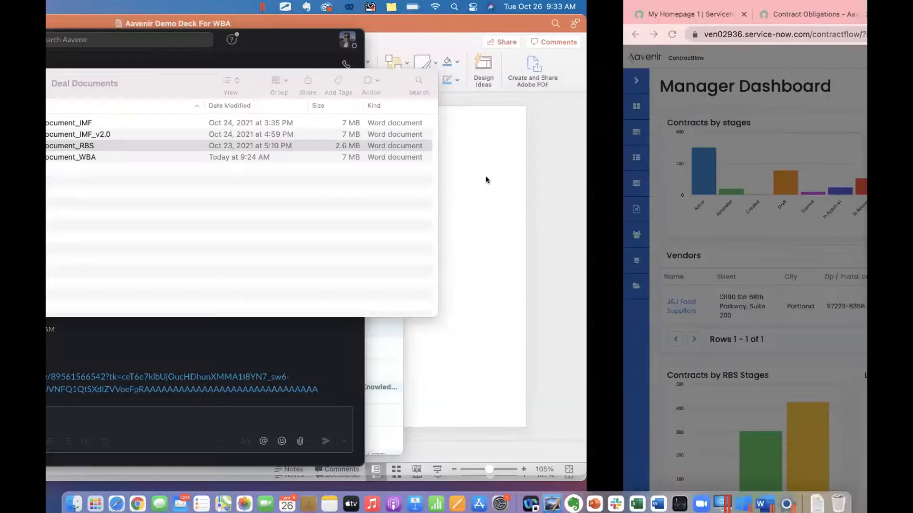
left_click(506, 205)
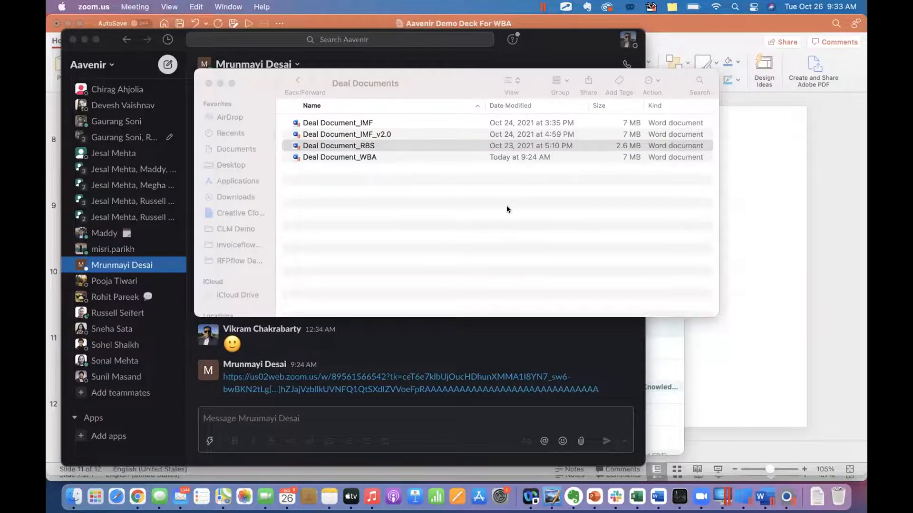
key("ctrl+Up")
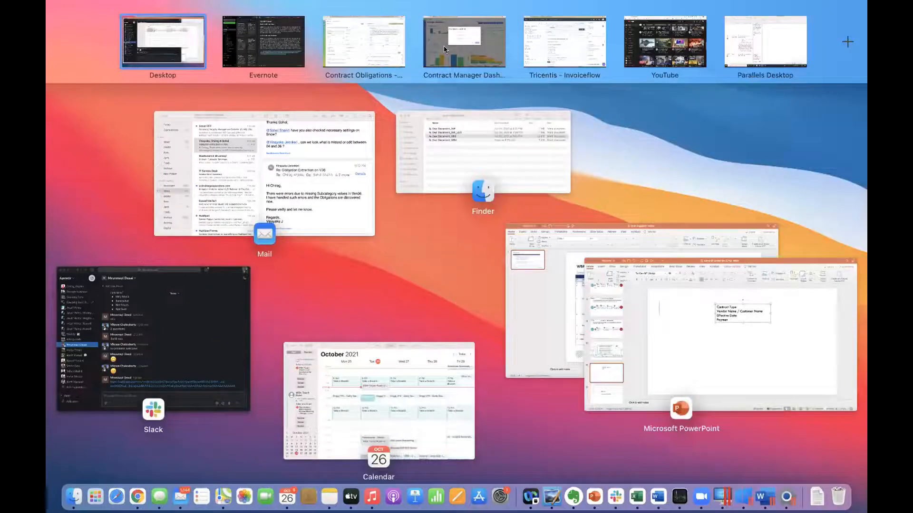
left_click(444, 45)
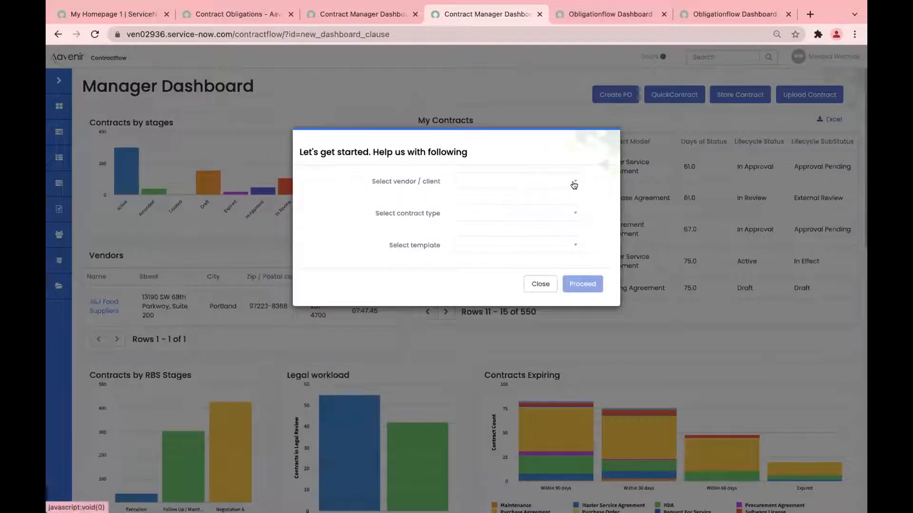
Step: Choose vendor J&J Food Suppliers, type MASTER SUPPLY AGREEMENT and the Master supply agreement template, then proceed
left_click(574, 185)
type("J")
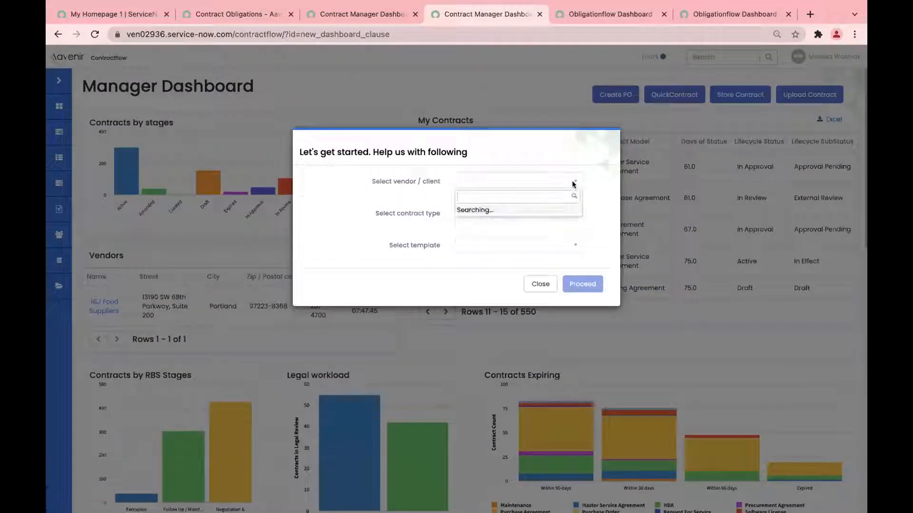
type("7J")
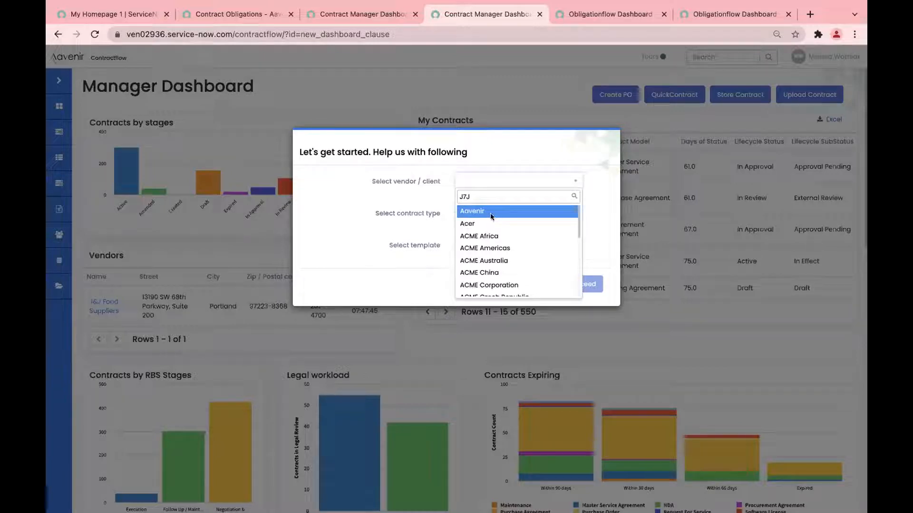
key("BackSpace")
key("BackSpace")
type("&")
left_click(478, 211)
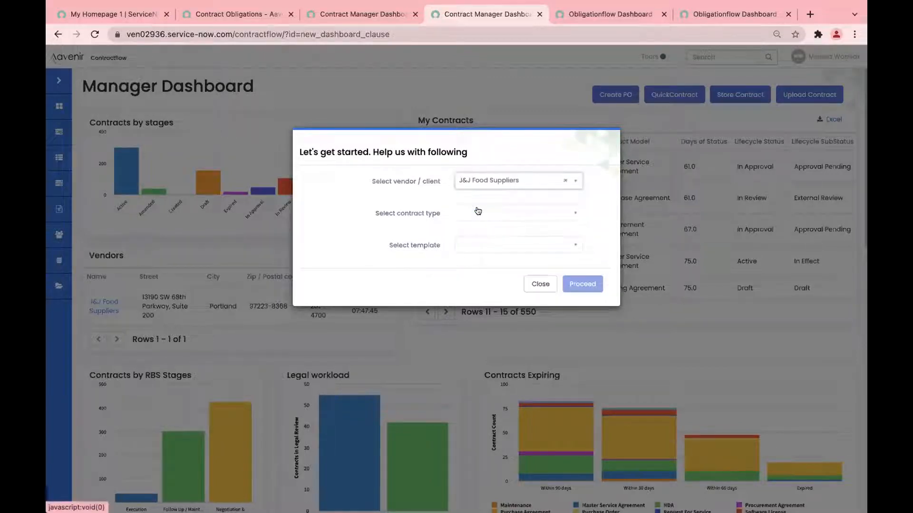
left_click(567, 212)
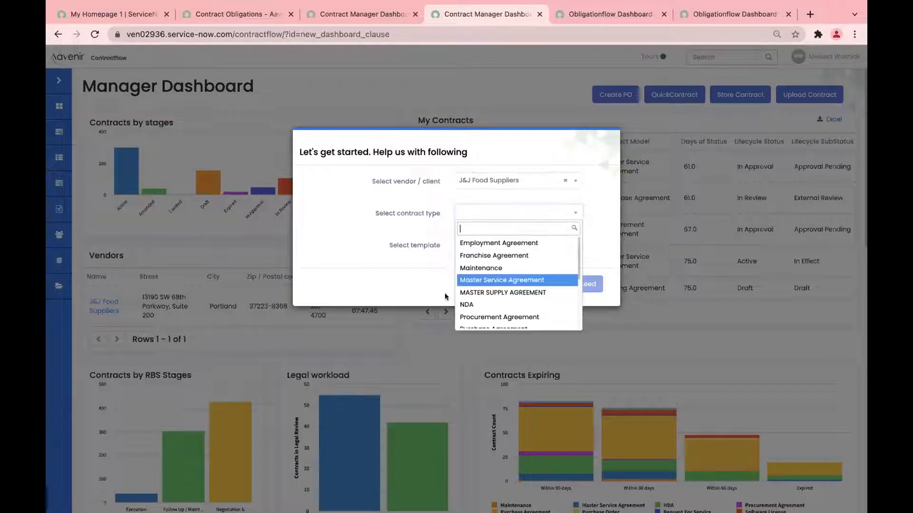
left_click(506, 289)
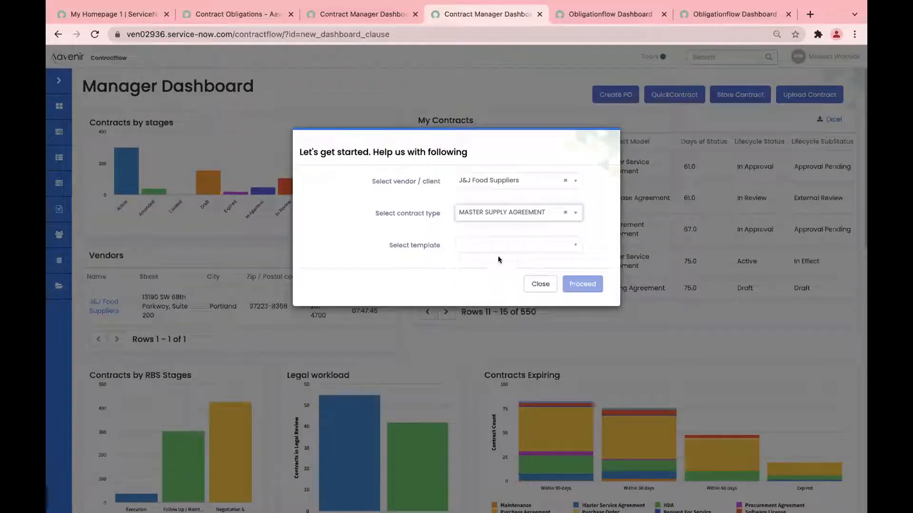
left_click(570, 244)
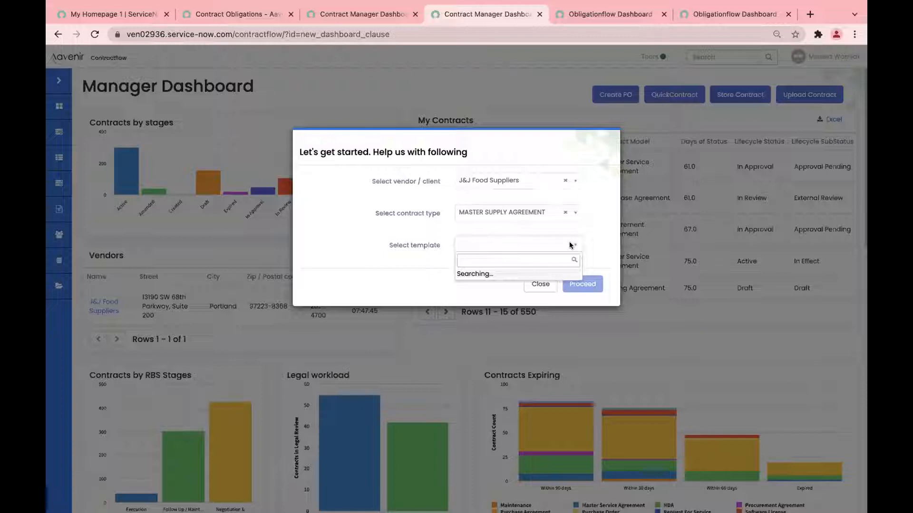
left_click(496, 277)
left_click(595, 284)
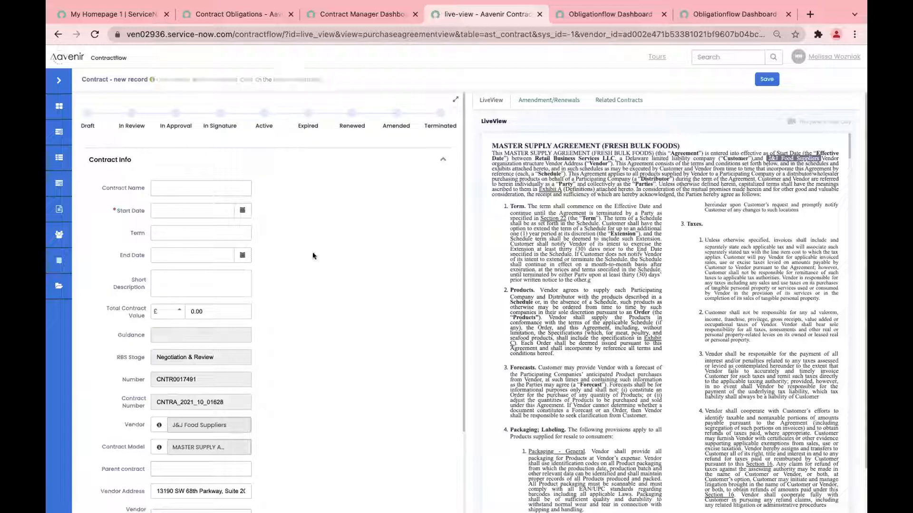
Step: Once the new record form loads beside LiveView, place the cursor in the Contract Name field
left_click(171, 183)
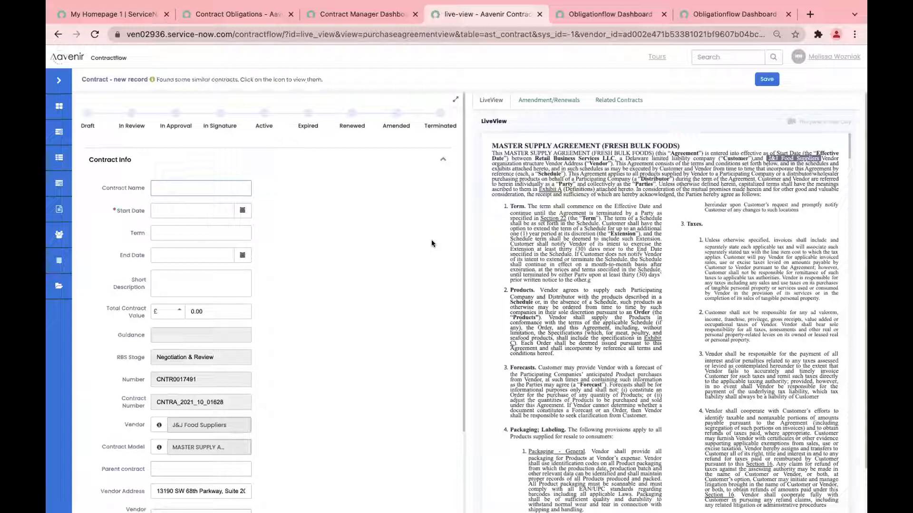
Step: Name the contract 'Supply Agreement for Groceries', start it 10 Nov 2021 with a 2 Years term
type("Su")
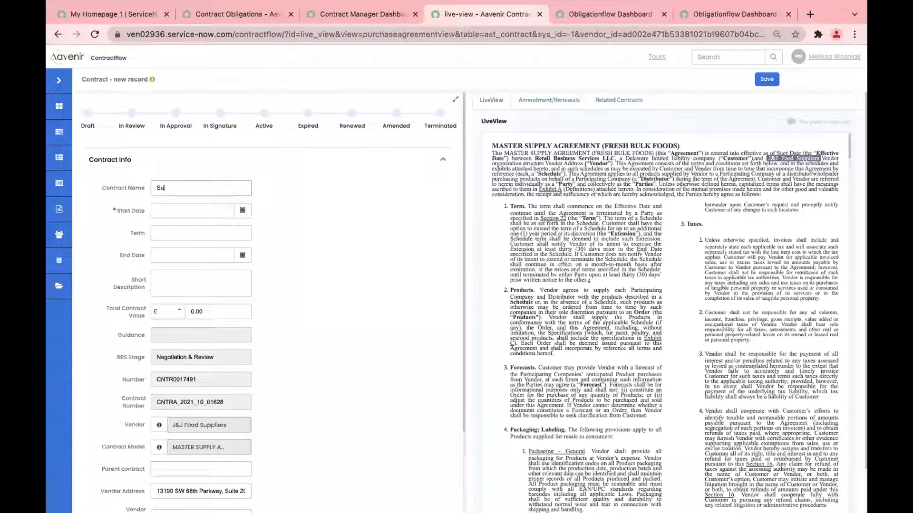
type("pply Agreement for")
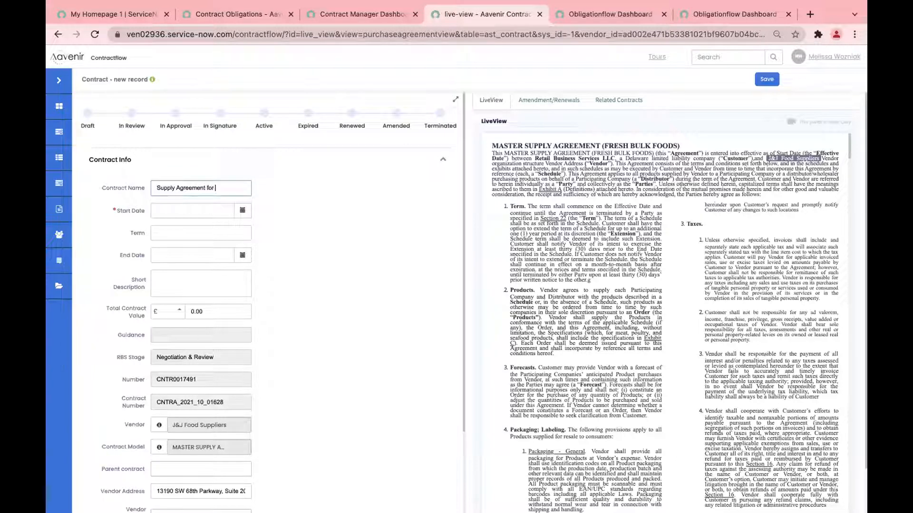
type(" Groceries")
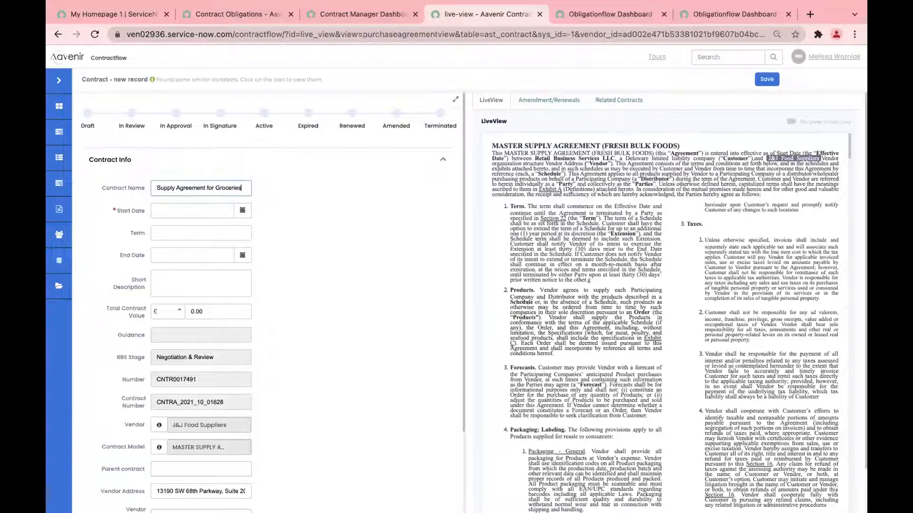
left_click(242, 210)
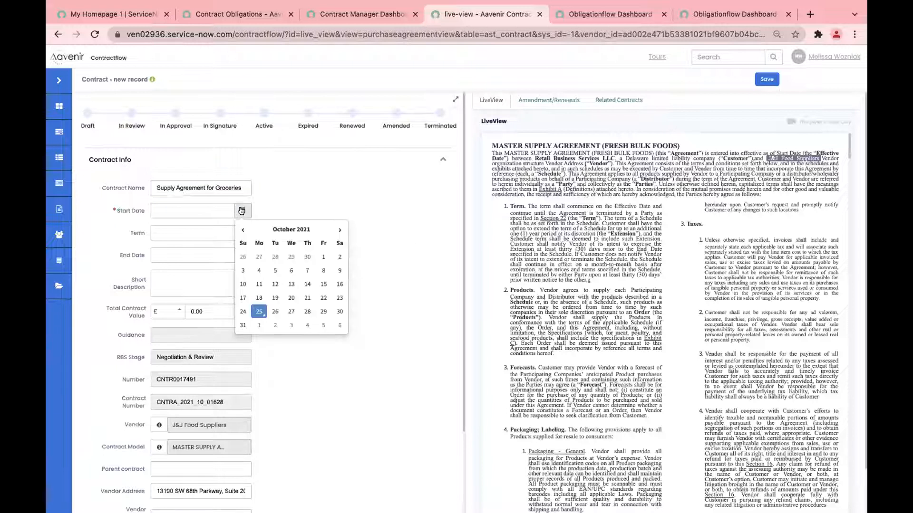
left_click(339, 230)
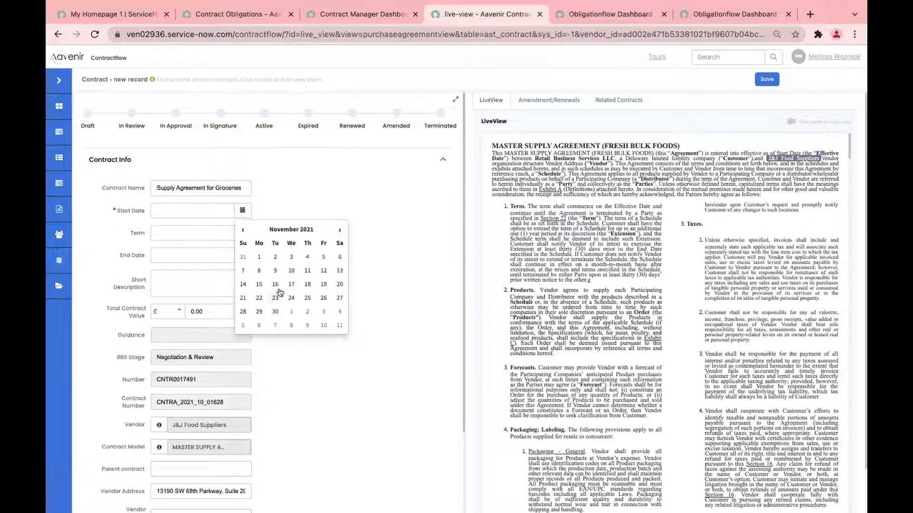
left_click(292, 271)
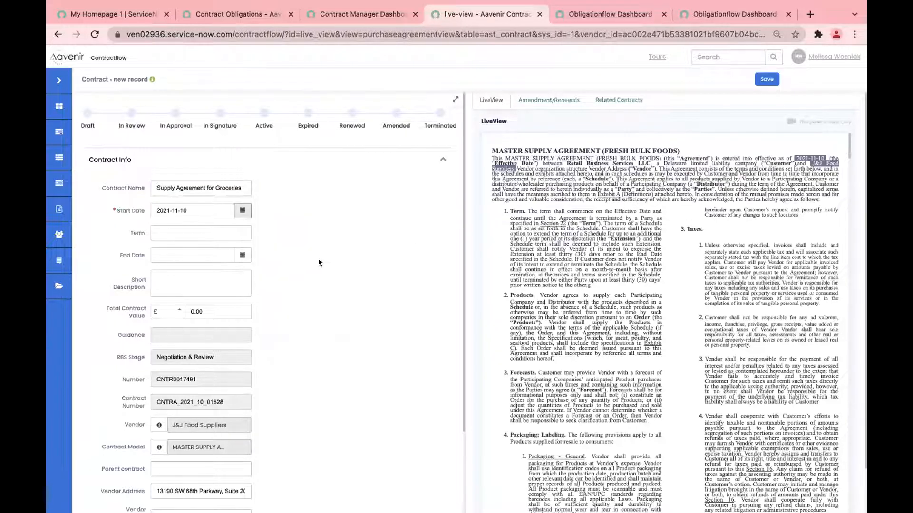
left_click(232, 233)
type("2")
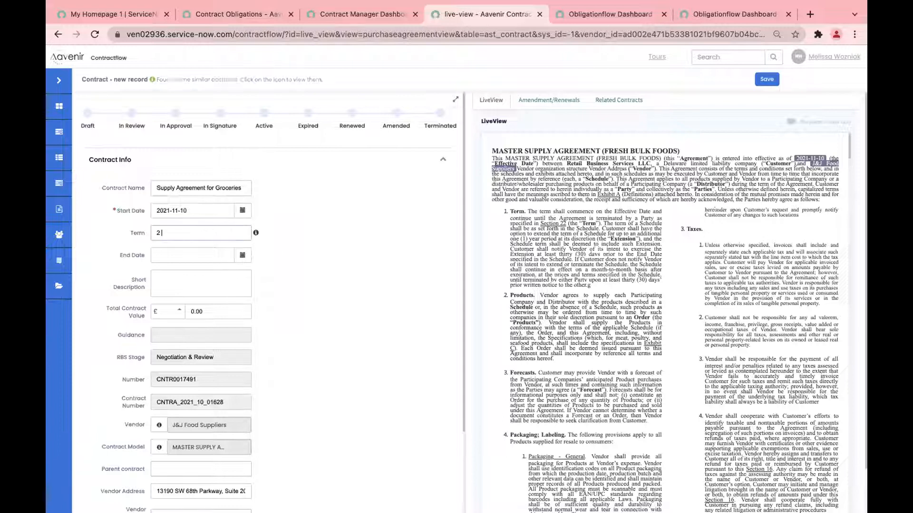
type(" Years")
key("Tab")
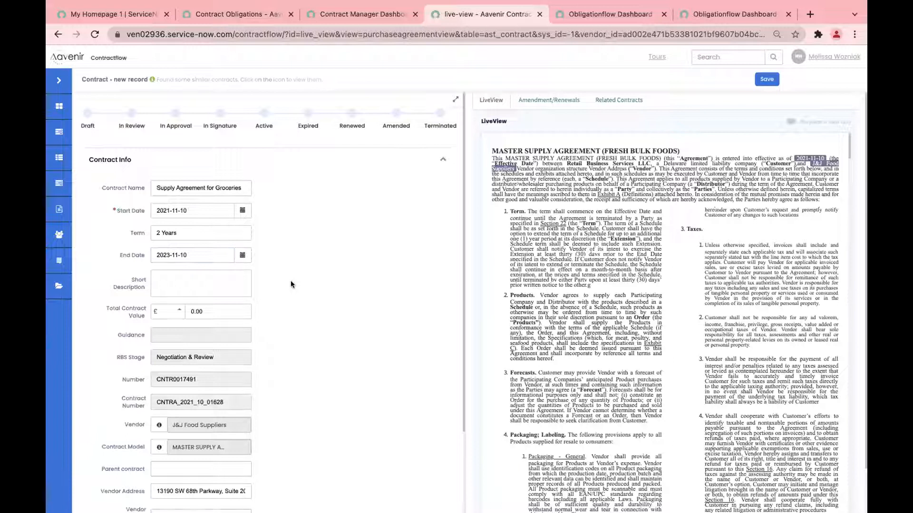
scroll(290, 281, "down", 2)
Step: Set the Total Contract Value to $250,000 in dollars
left_click(169, 251)
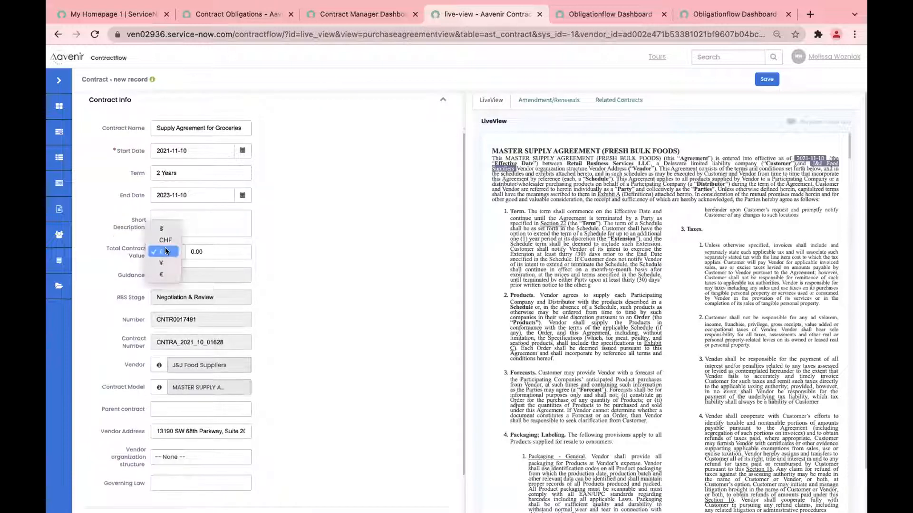
left_click(166, 230)
left_click(219, 251)
type("250,")
type("0000")
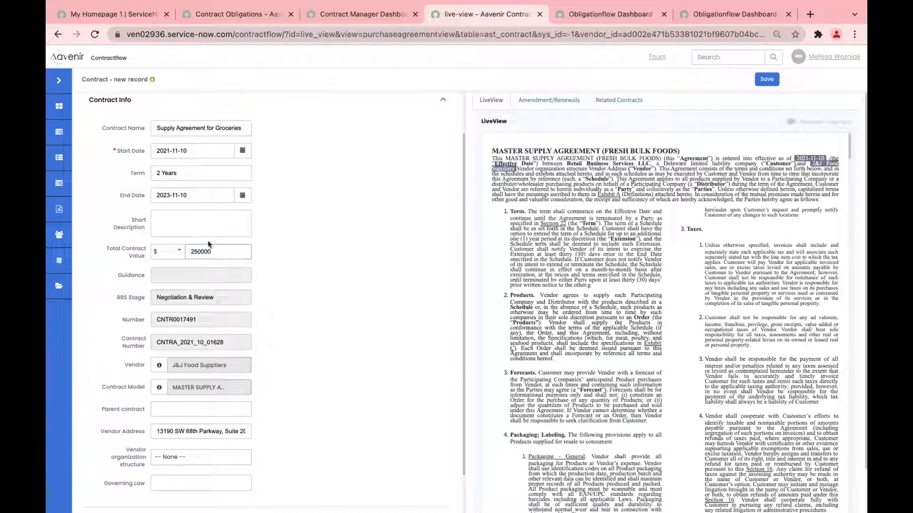
left_click(312, 273)
scroll(312, 273, "down", 1)
scroll(312, 273, "down", 2)
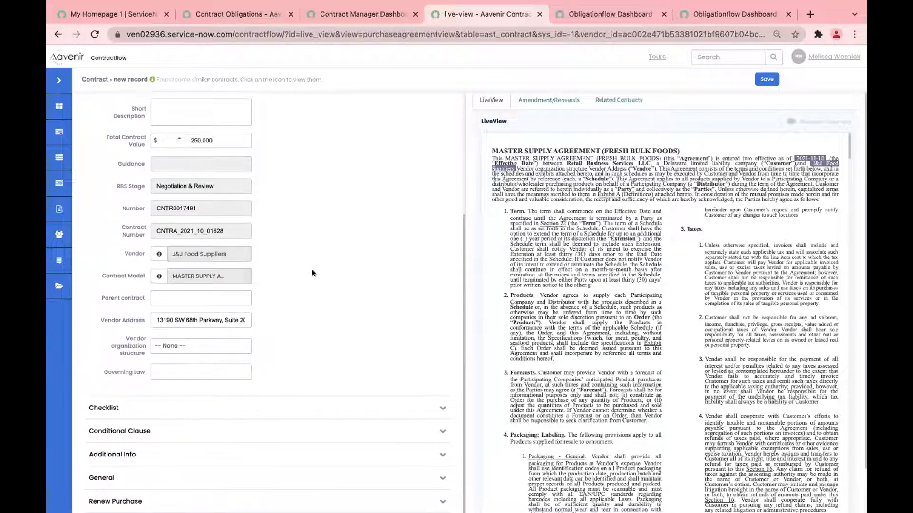
scroll(311, 273, "down", 1)
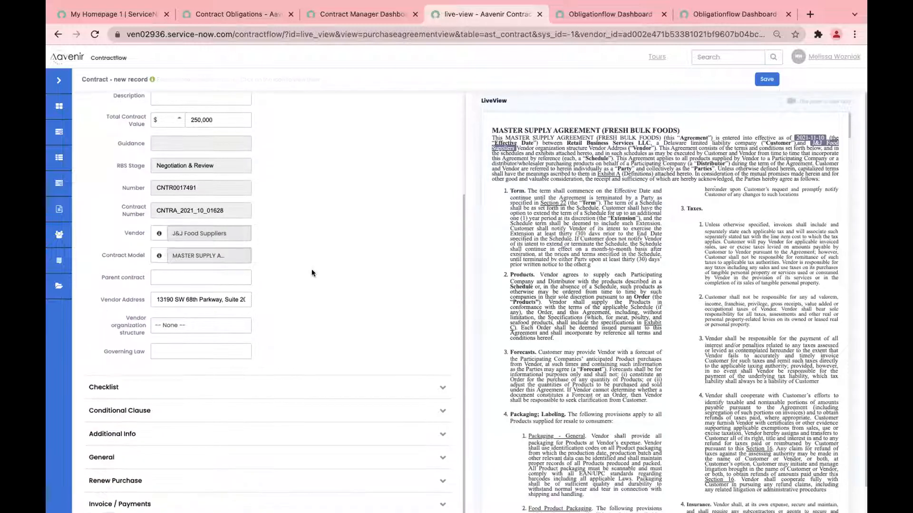
Step: Enter UNITED STATES as the Governing Law and check clause 14 in LiveView
left_click(207, 350)
type("UNI")
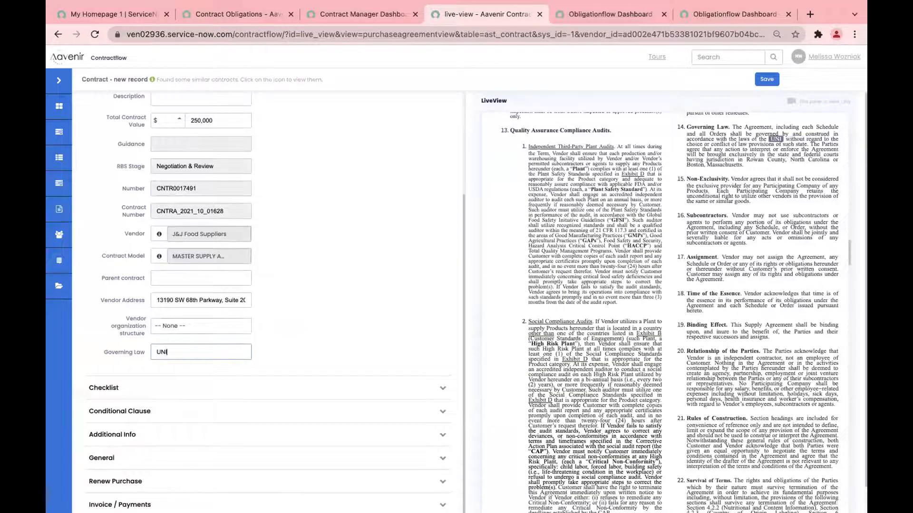
type("TED STATES")
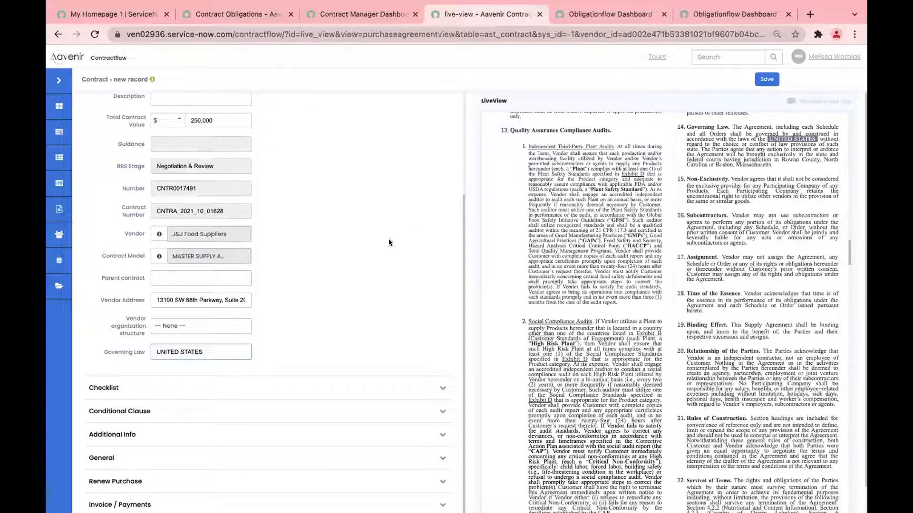
scroll(369, 267, "down", 1)
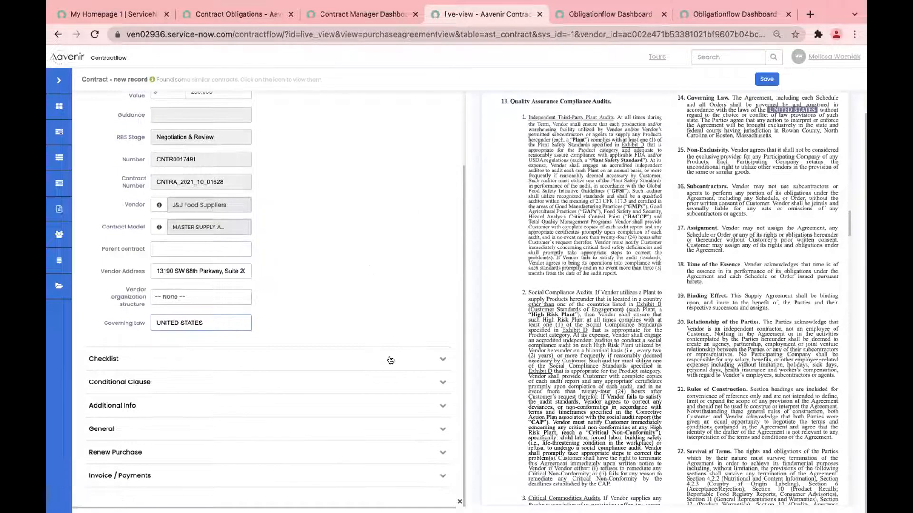
Step: Expand Additional Info and check term extension, lead time and 98.5% SLA Defect Free Rate in LiveView
left_click(434, 404)
scroll(369, 232, "up", 1)
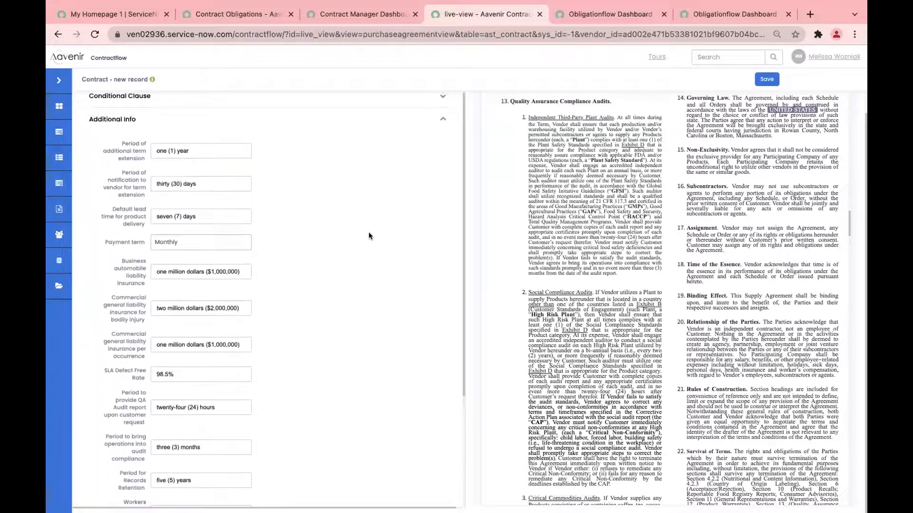
left_click(215, 149)
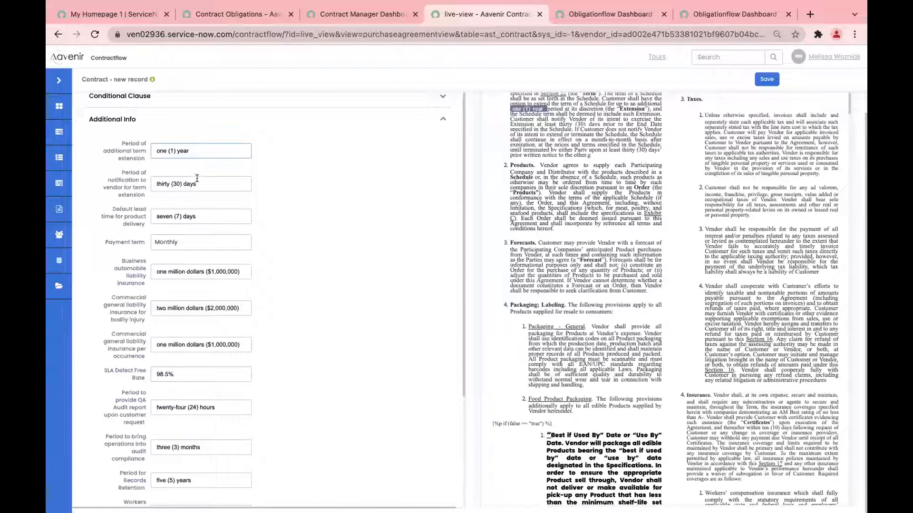
left_click(208, 215)
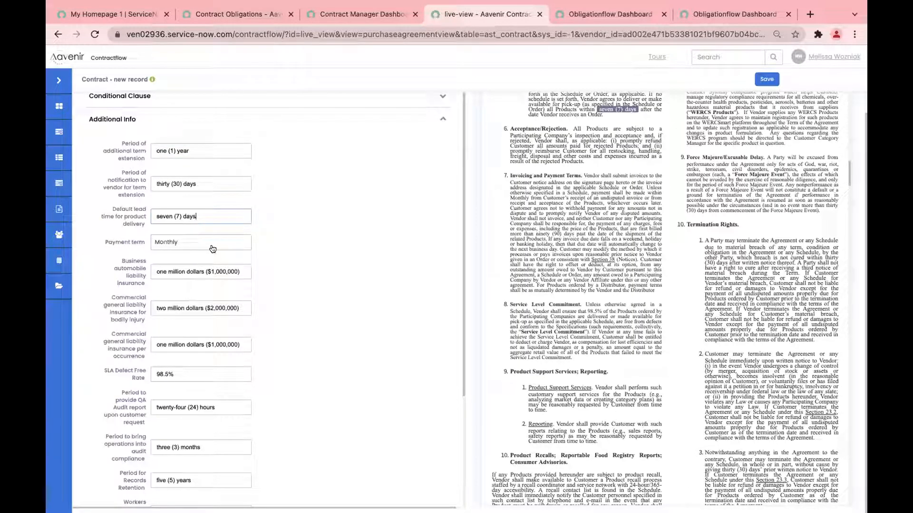
left_click(221, 372)
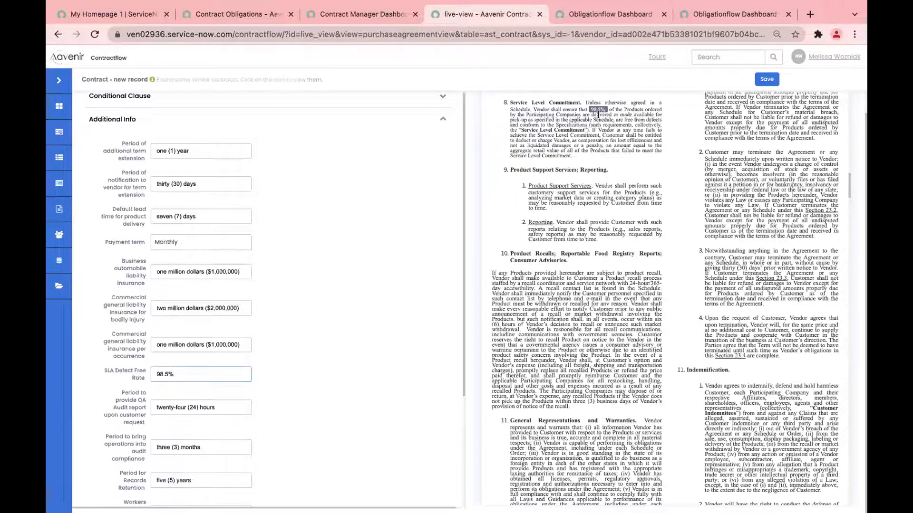
scroll(598, 114, "up", 1)
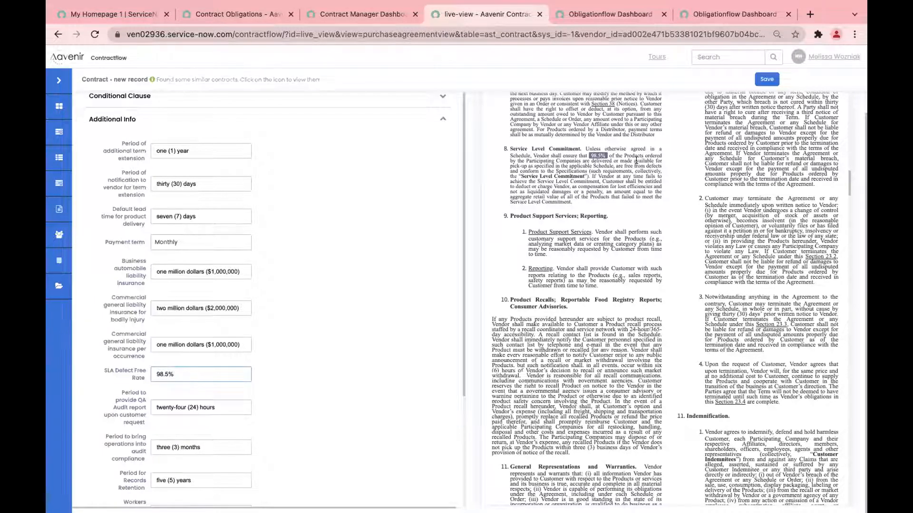
Step: Save the contract as Draft record CNTR0017491 and open its Actions menu
left_click(766, 79)
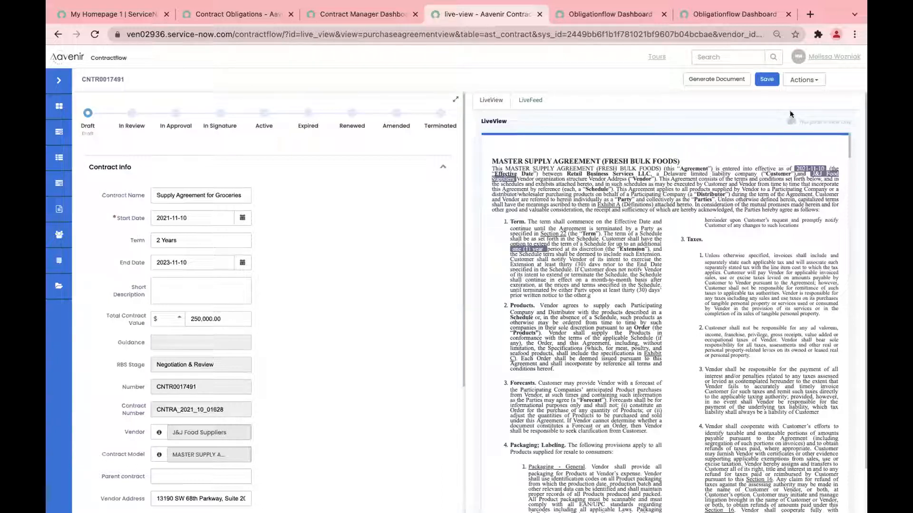
left_click(811, 80)
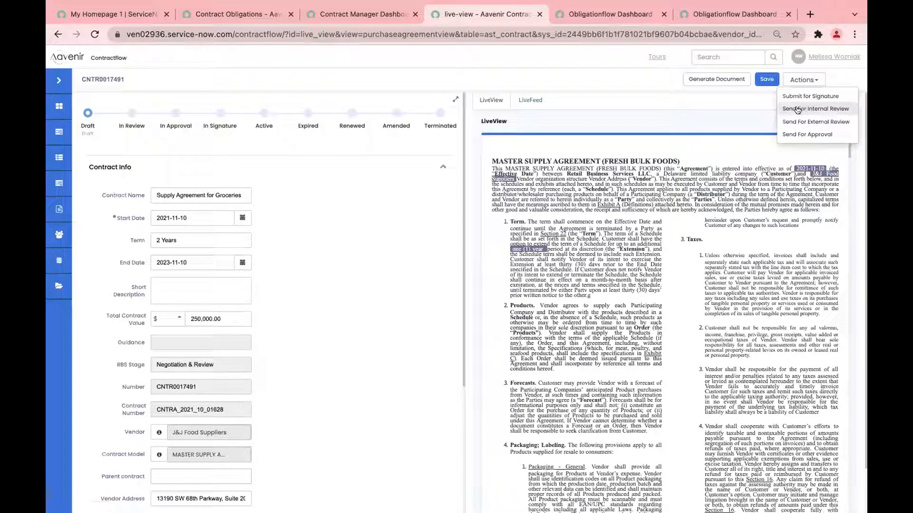
Step: Choose Send For External Review and confirm generating the contract document CNTRA_2021_10_01628-1.0
left_click(817, 122)
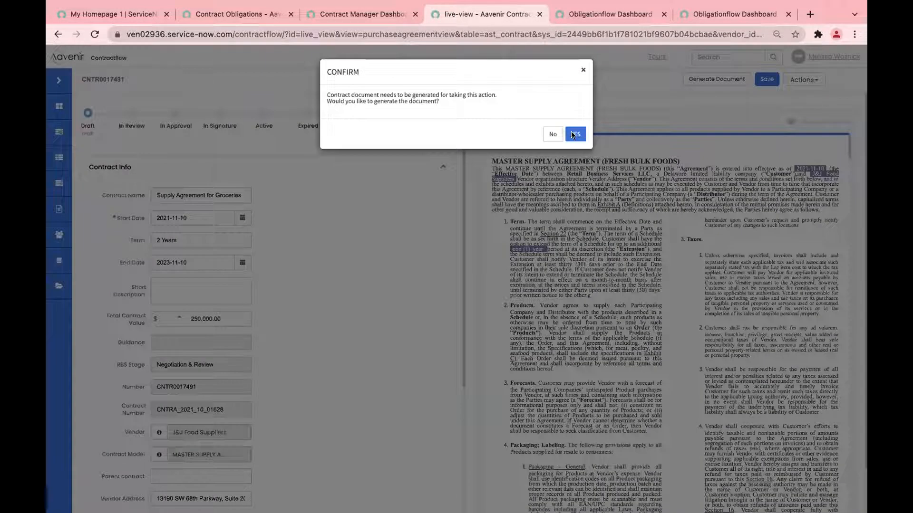
left_click(572, 135)
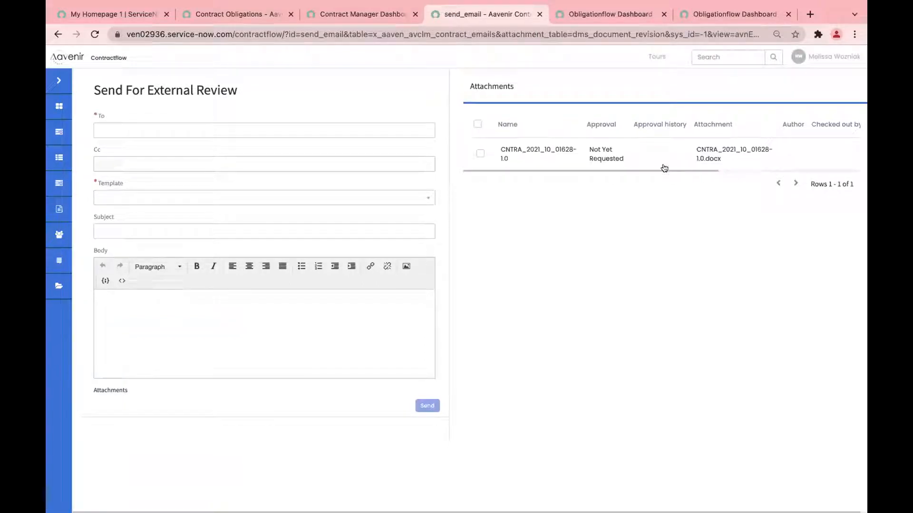
Step: Attach the contract .docx, address the vendor contact's e-mail, apply the External Review template and send
left_click(480, 153)
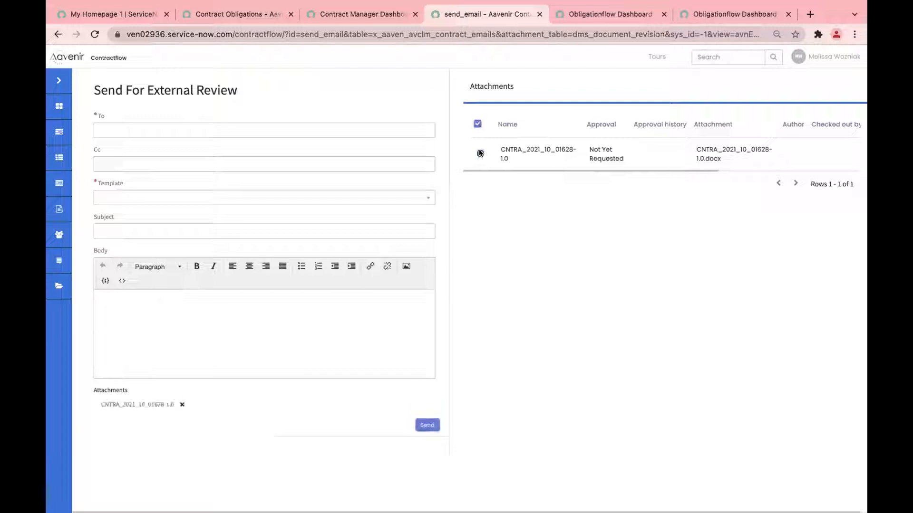
left_click(303, 132)
type("V")
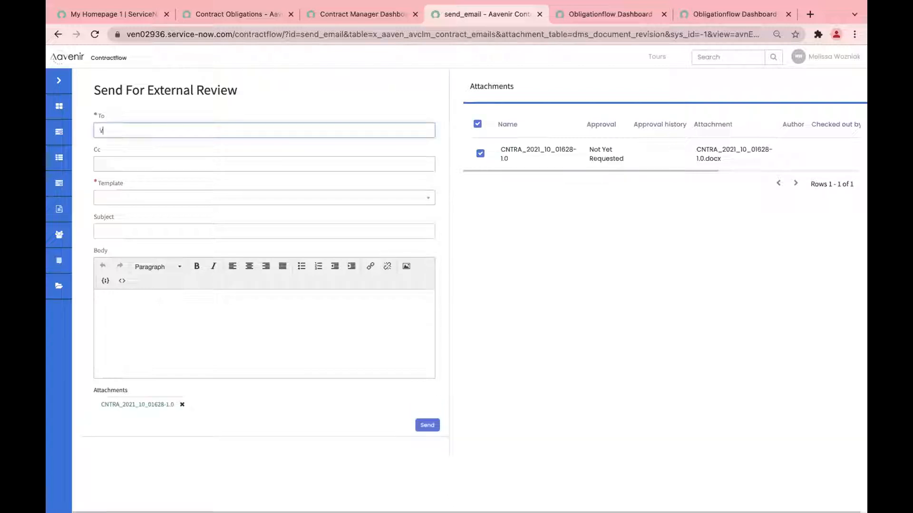
type("IKRAM")
key("BackSpace")
key("BackSpace")
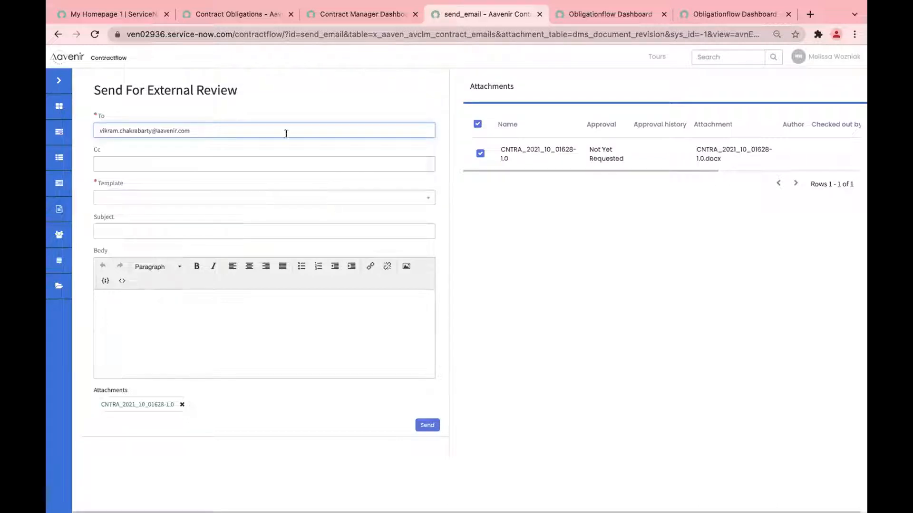
left_click(428, 199)
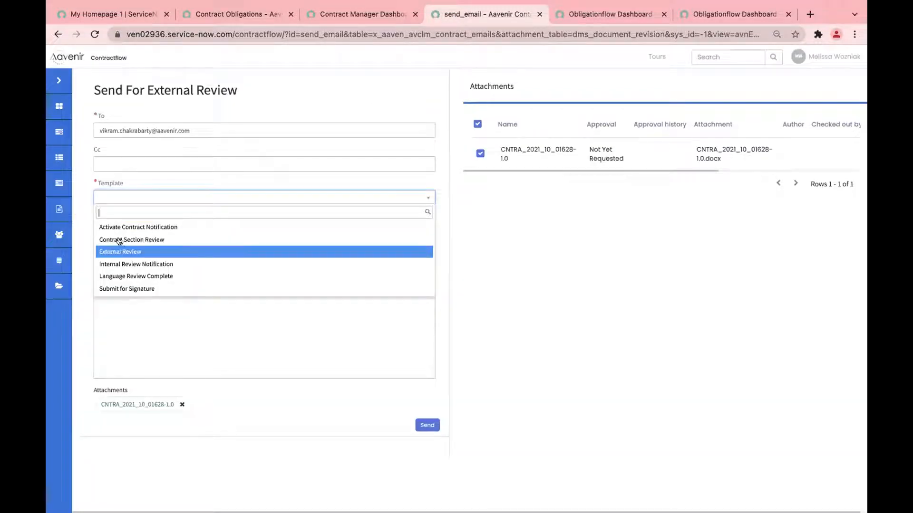
left_click(119, 251)
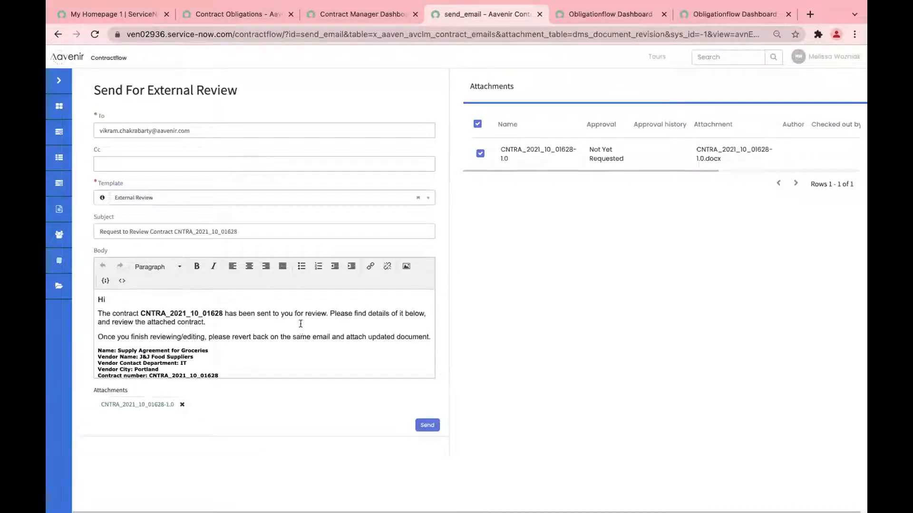
left_click(427, 424)
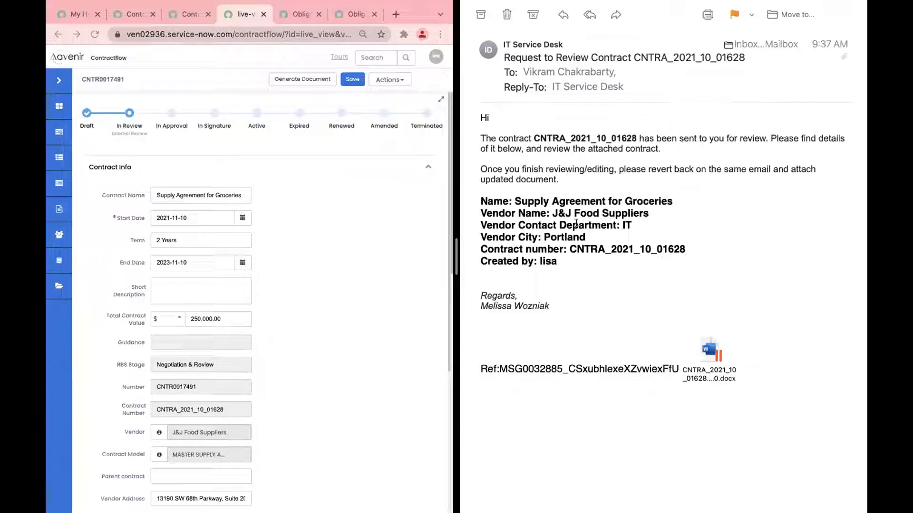
Step: Save the CNTRA_2021_10_01628 attachment to the Downloads folder
left_click(704, 348)
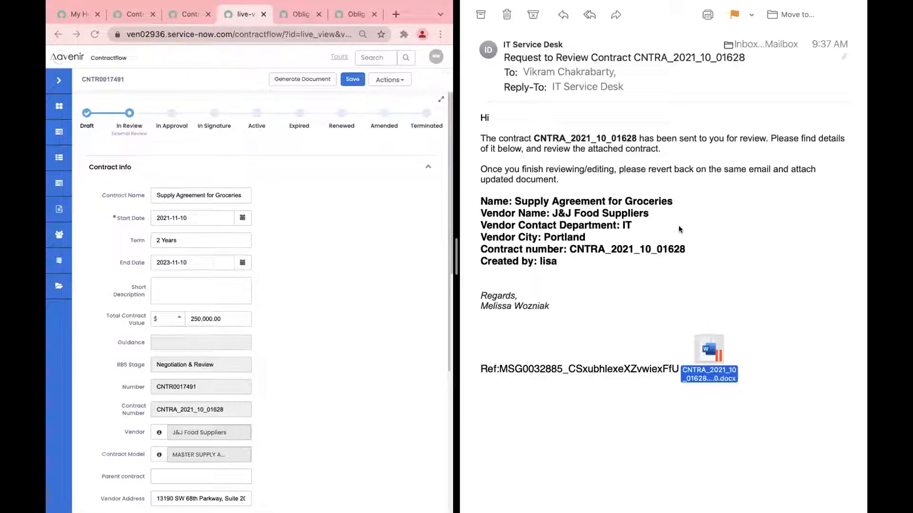
right_click(701, 341)
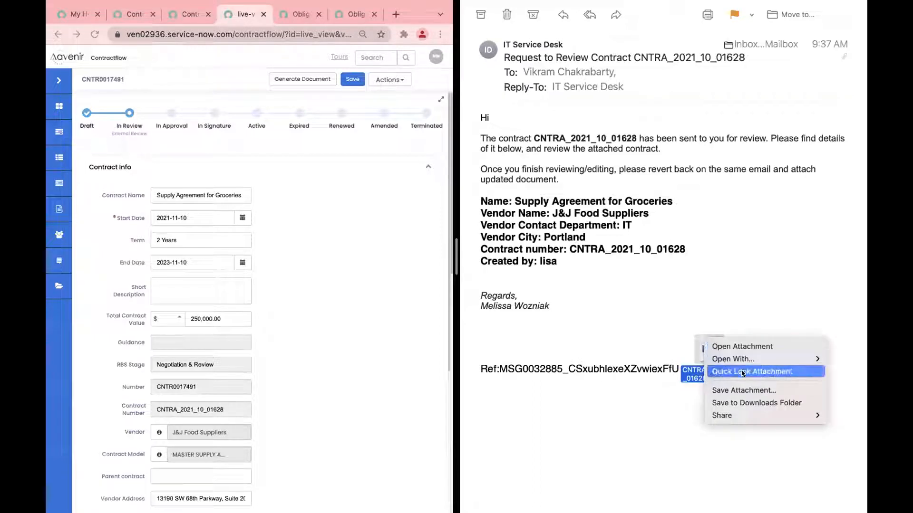
left_click(750, 402)
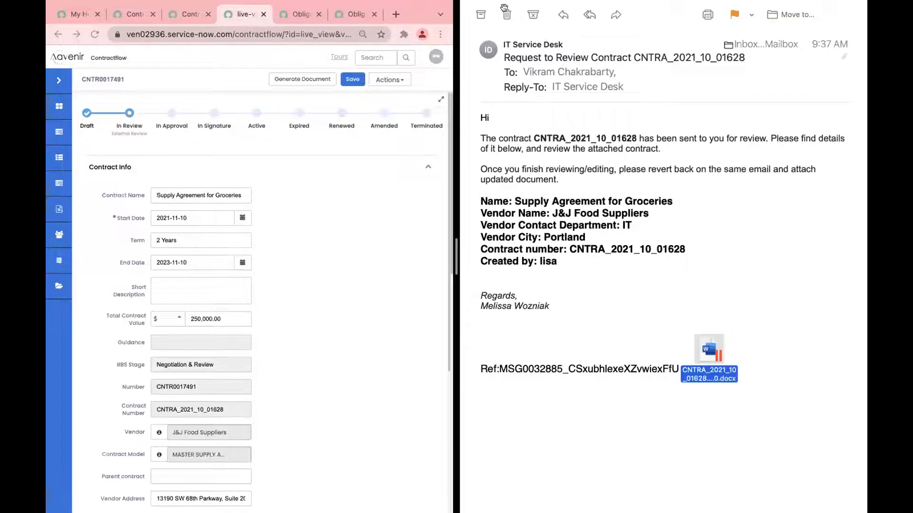
Step: Bring the browser window forward and show all windows in Mission Control
mouse_move(504, 5)
left_click(472, 29)
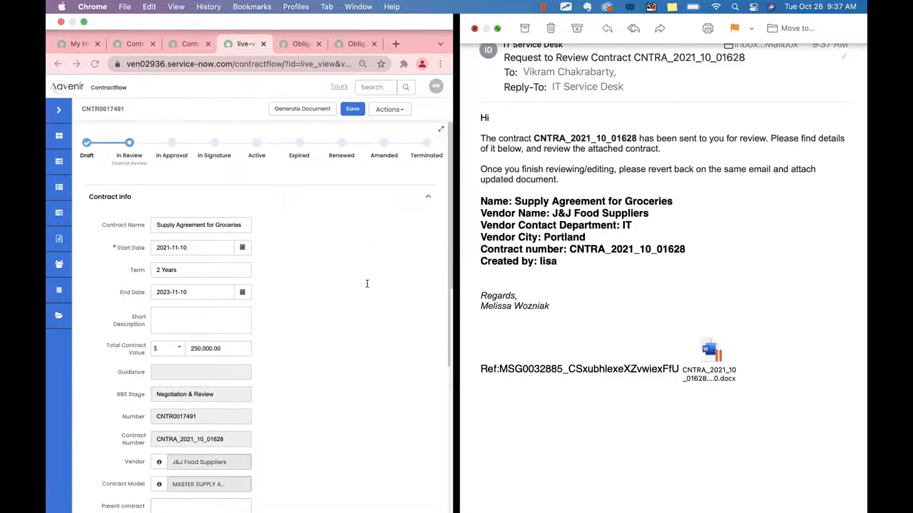
key("ctrl+Up")
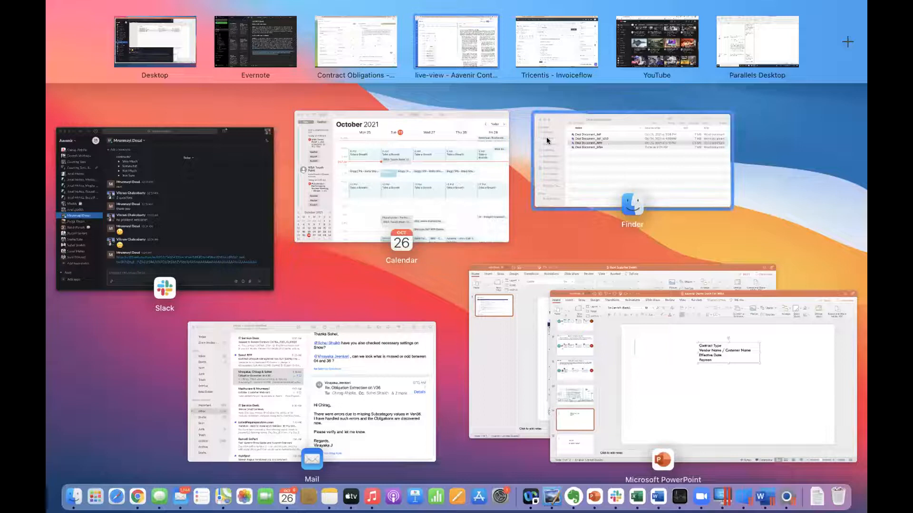
Step: Open CNTRA_2021_10_01628-1.0.docx from Finder's Downloads folder in Word
left_click(546, 140)
left_click(236, 197)
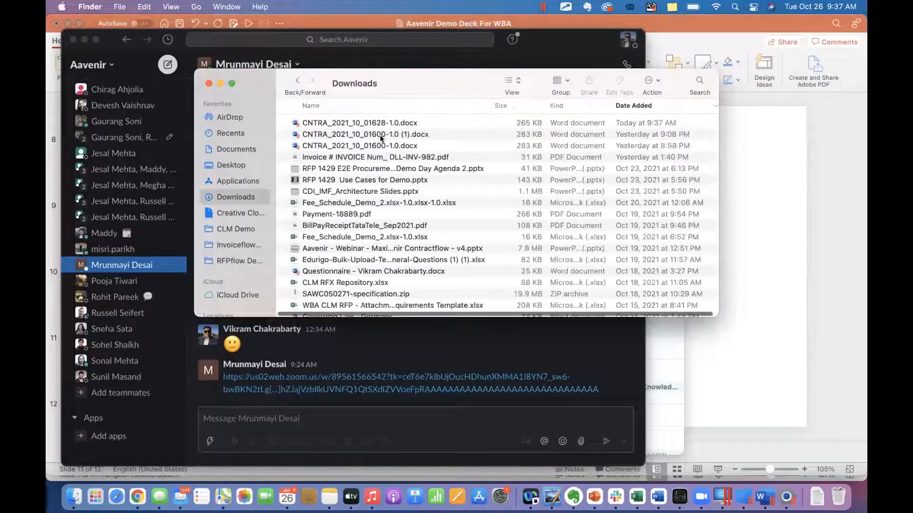
double_click(381, 123)
double_click(379, 122)
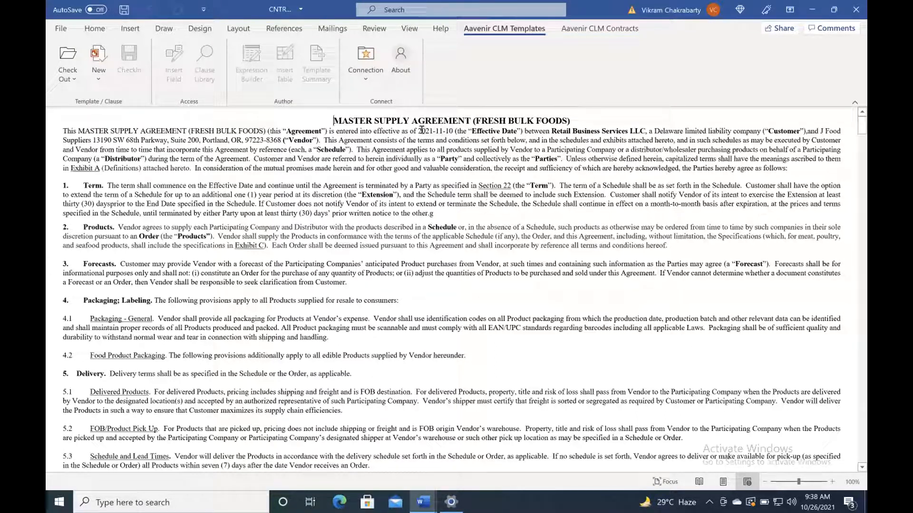
Step: Change the Effective Date from 2021-11-10 to 2021-11-12, then move into paragraph 1 and scroll down
left_click(448, 129)
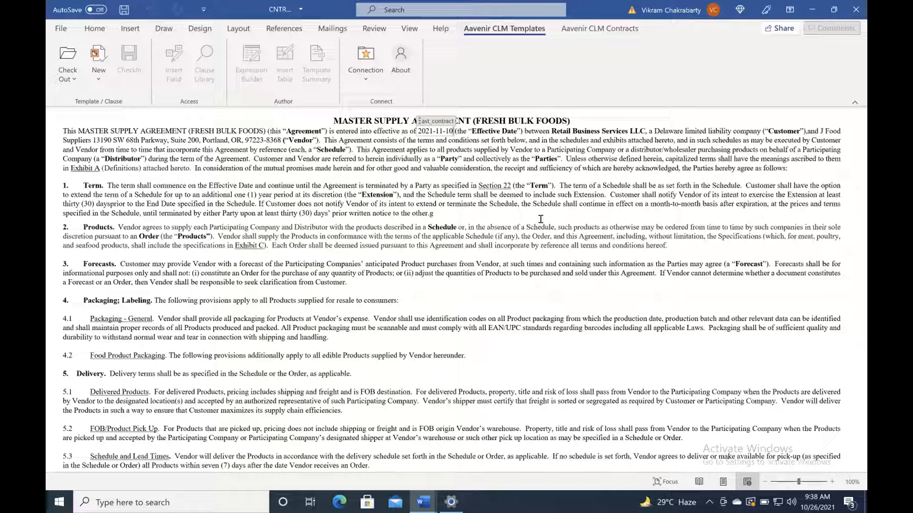
type("2021-11-12")
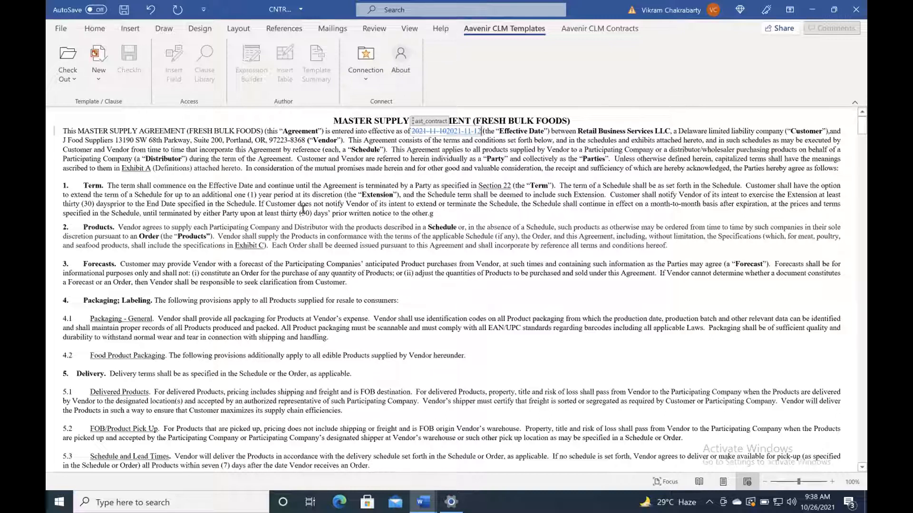
left_click(303, 209)
scroll(364, 235, "down", 3)
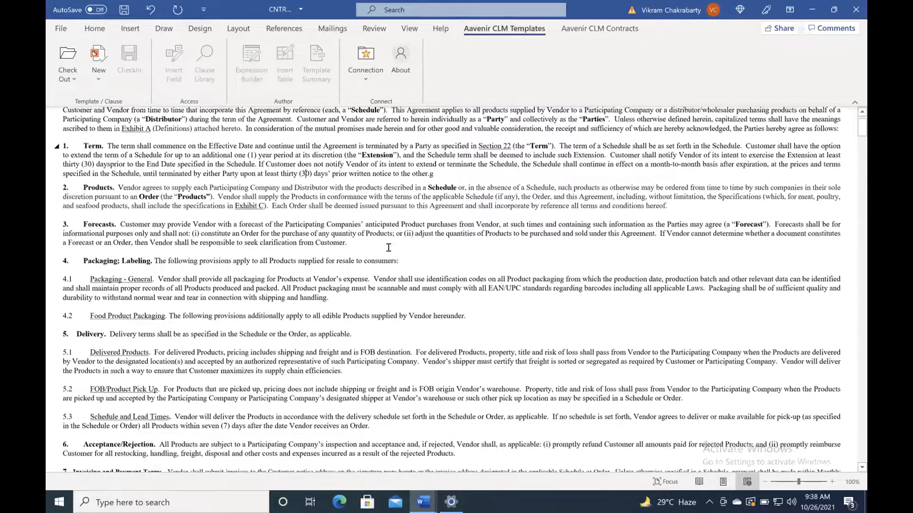
Step: Search for 'Defect' and change the section 8 service level from 98.5% to 98%
key("ctrl+f")
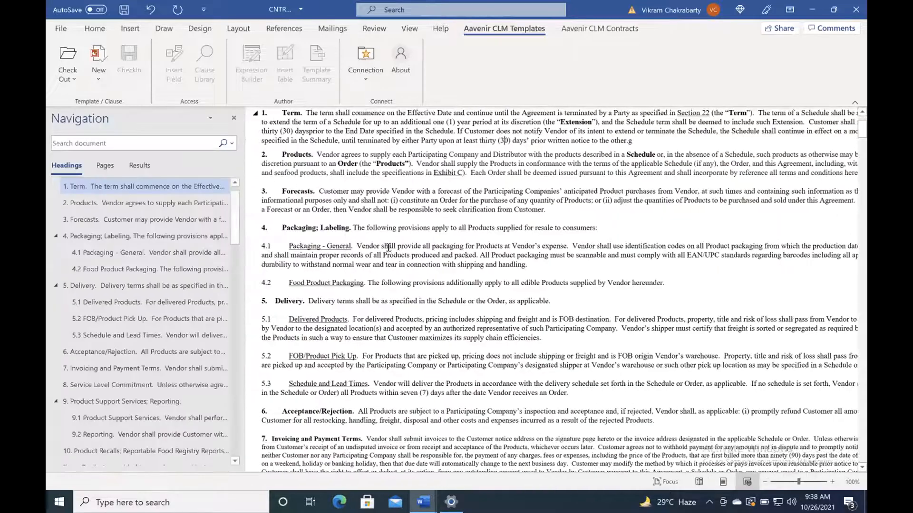
type("Defect")
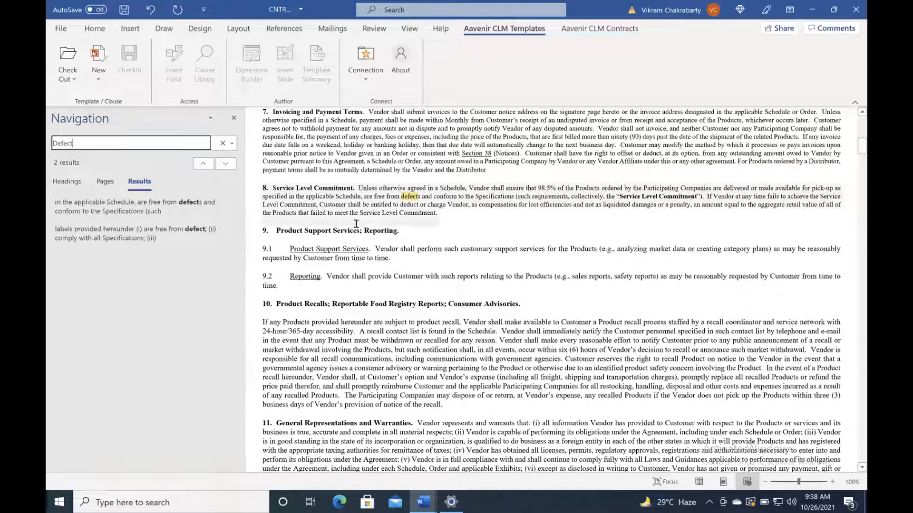
left_click(520, 197)
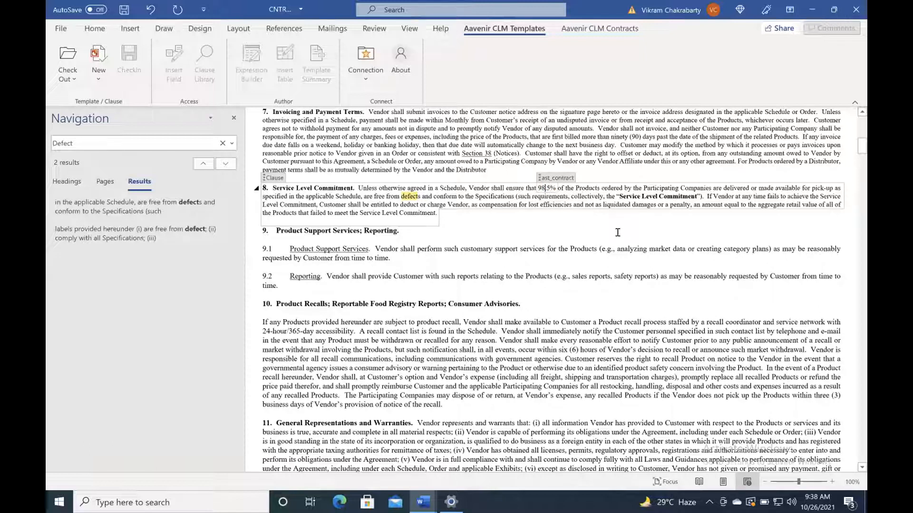
type("98%")
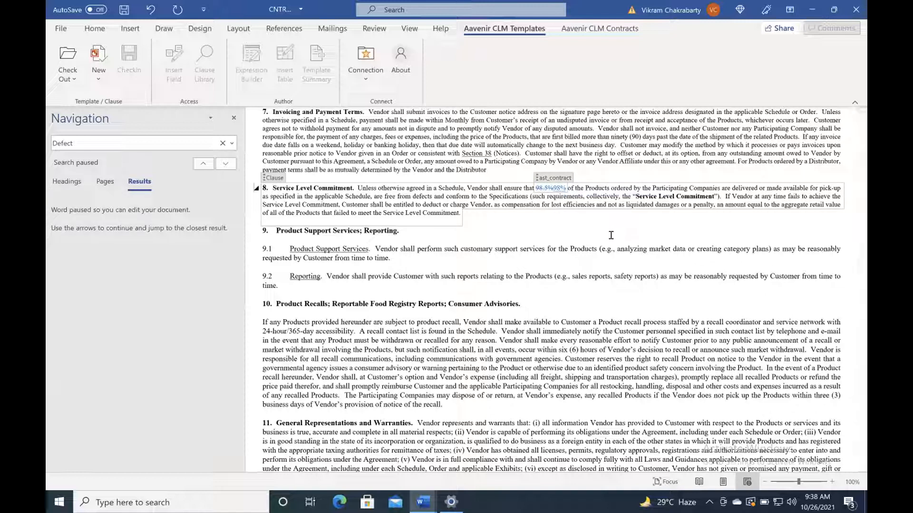
scroll(557, 245, "down", 12)
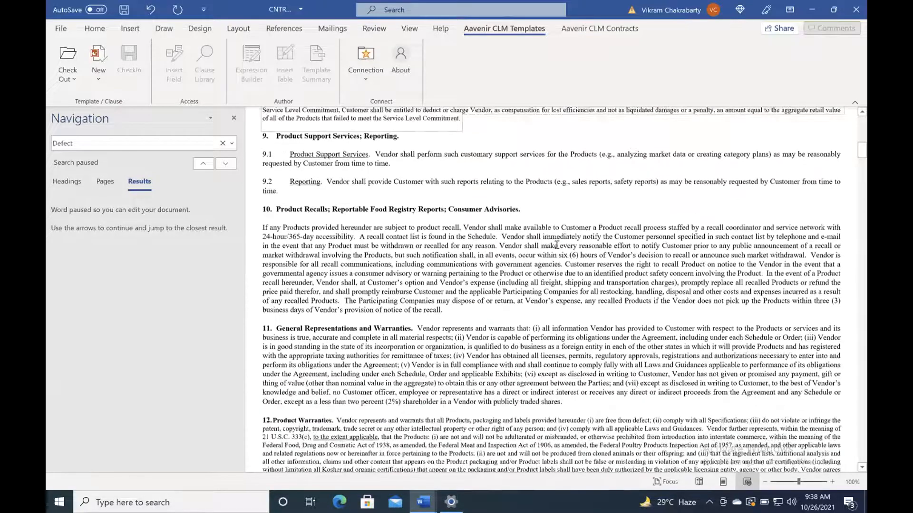
scroll(556, 244, "down", 7)
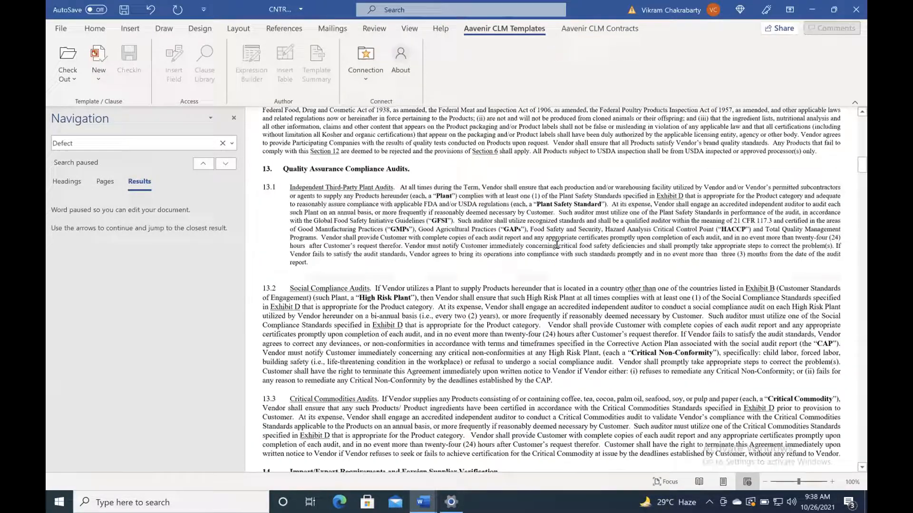
scroll(274, 150, "up", 3)
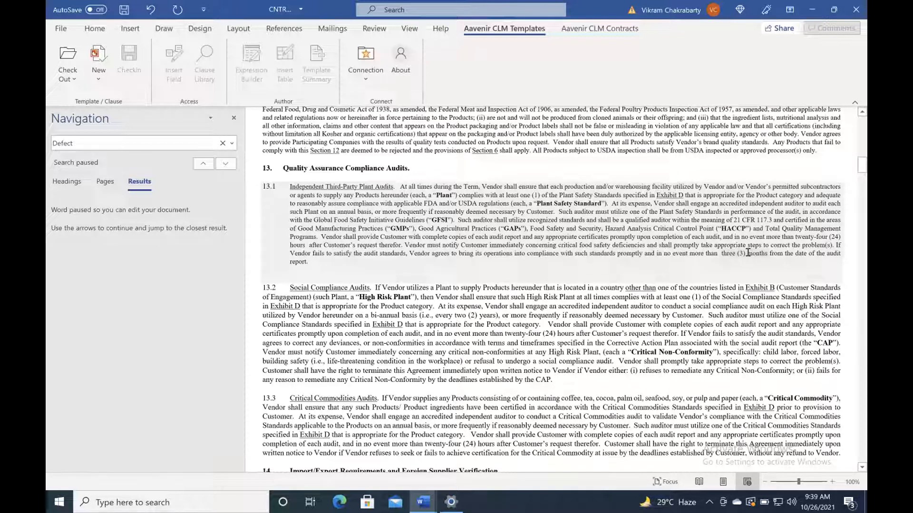
Step: Replace 'three (3)' months with 'five (05)' in section 13.1 and close the Navigation pane
left_click(748, 253)
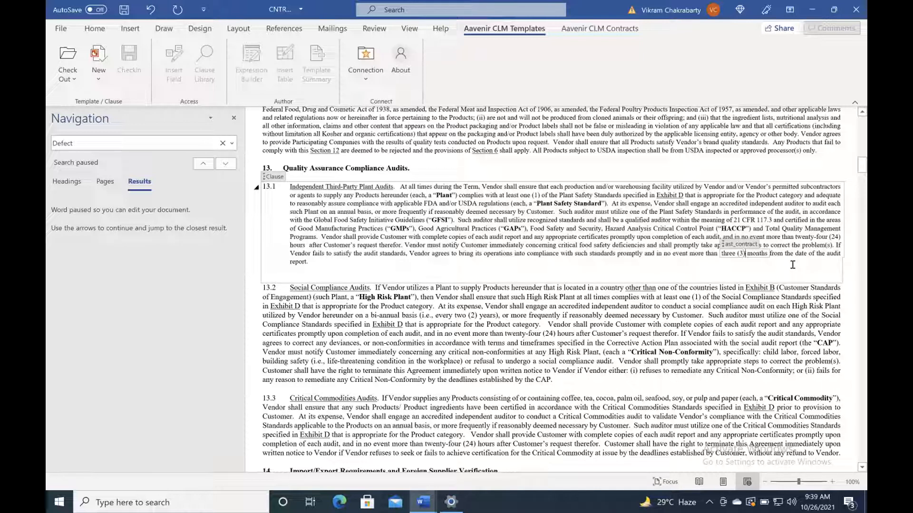
key("BackSpace")
key("BackSpace")
key("BackSpace")
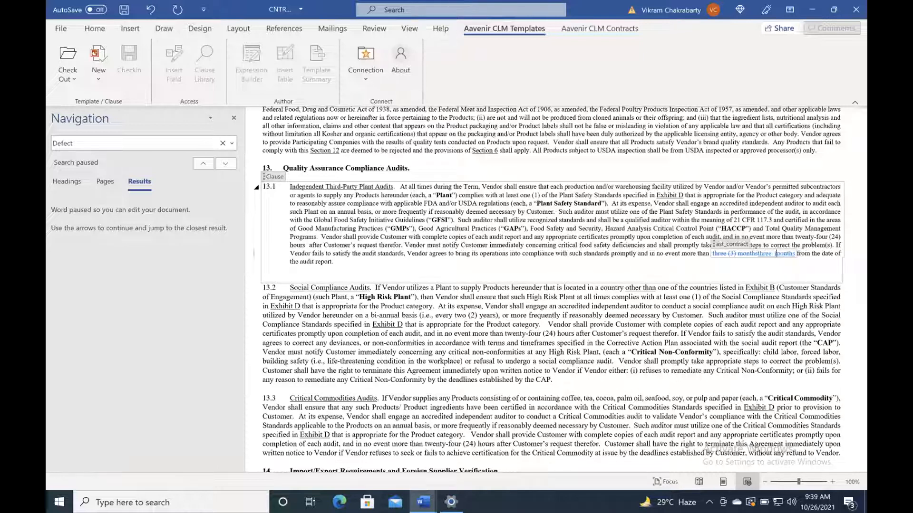
key("BackSpace")
key("BackSpace")
key("BackSpace")
key("BackSpace")
key("BackSpace")
key("BackSpace")
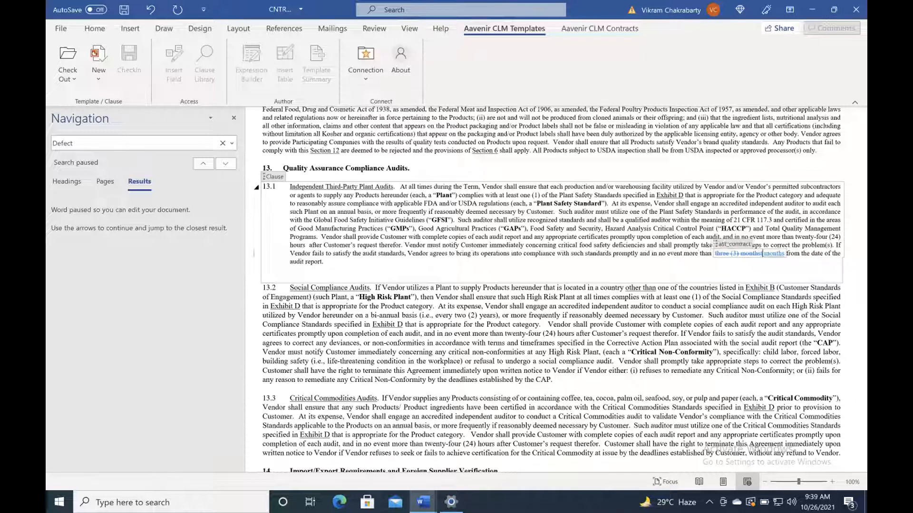
type("five (05")
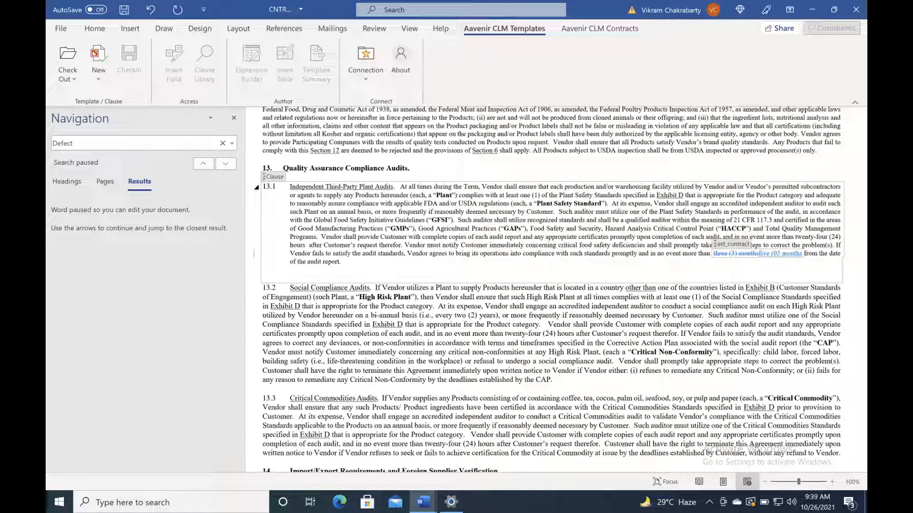
type(")")
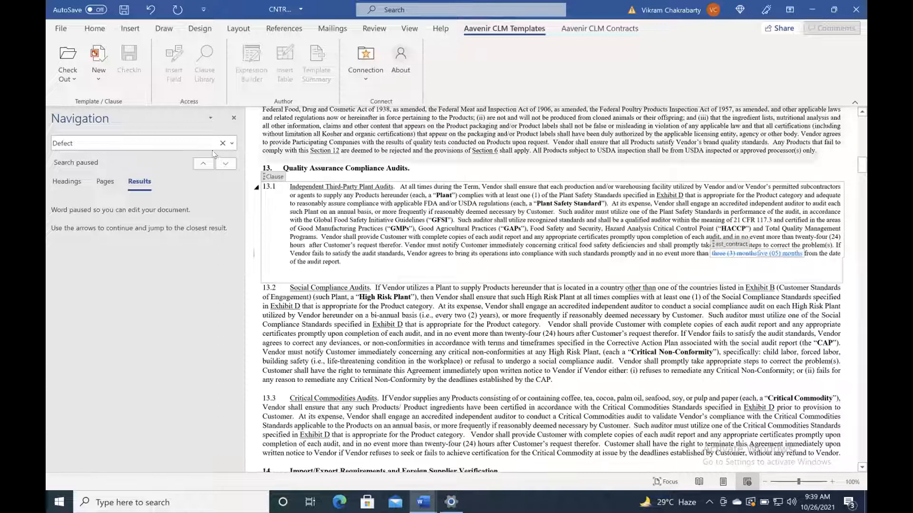
left_click(233, 118)
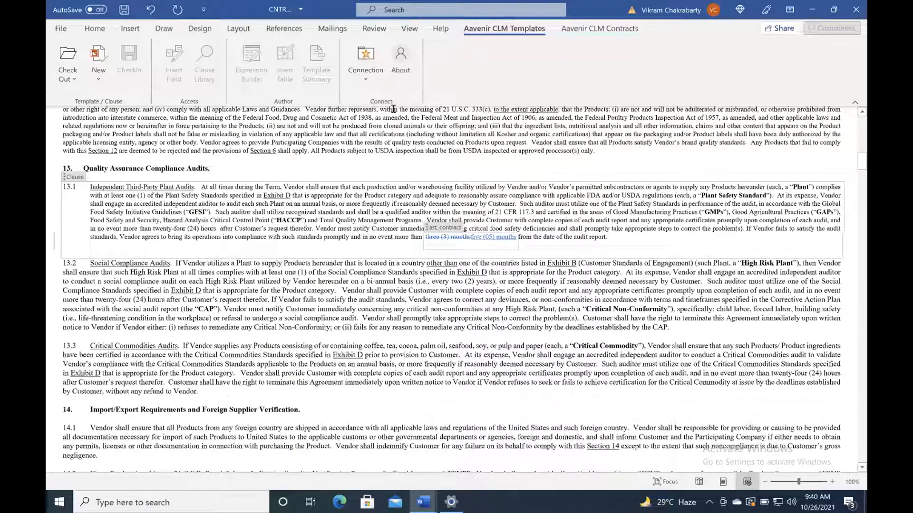
Step: Save the contract, close it via File > Close confirming Save, then show Mission Control
left_click(124, 13)
left_click(60, 28)
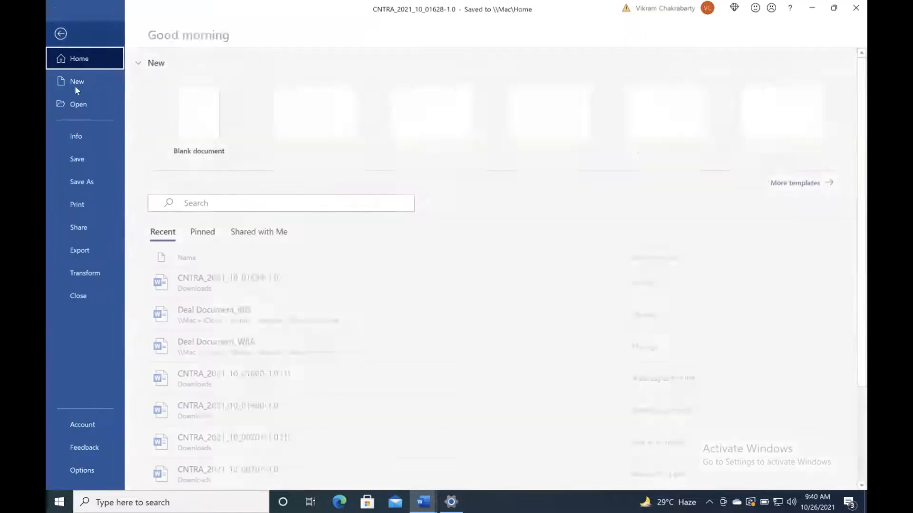
left_click(79, 296)
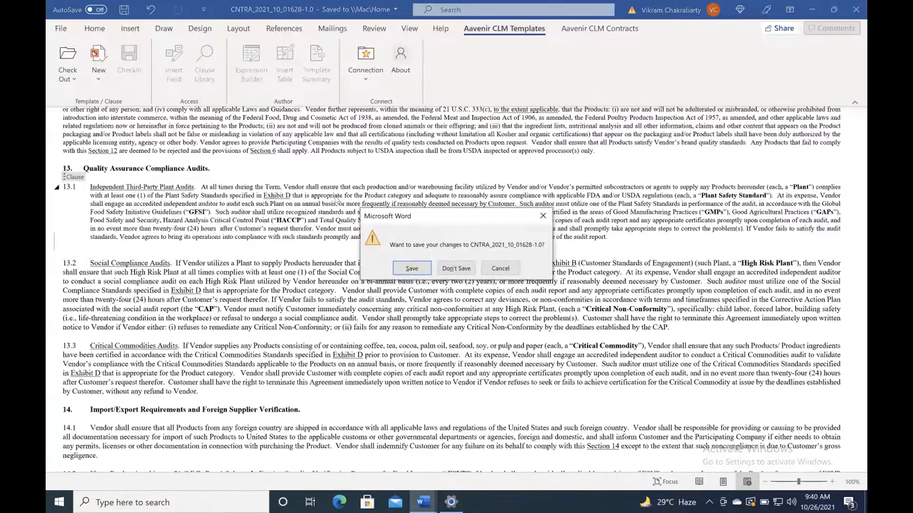
left_click(412, 269)
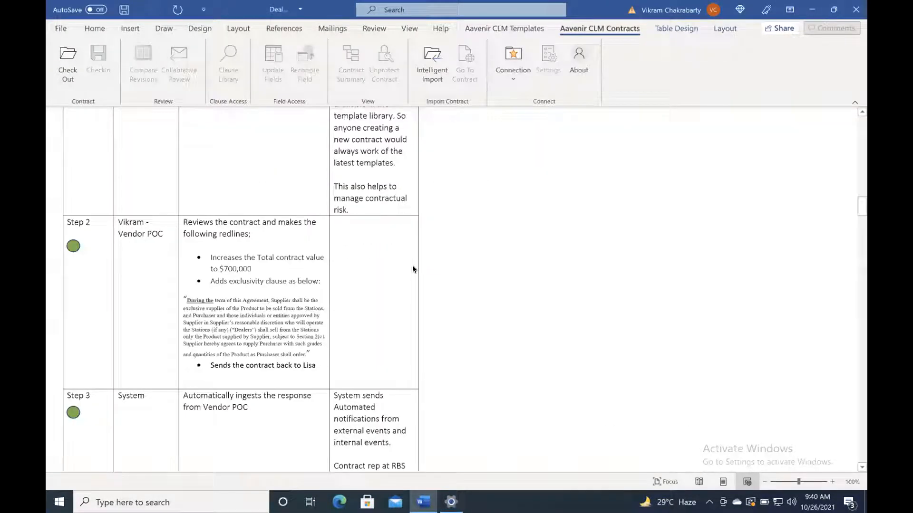
key("ctrl+Up")
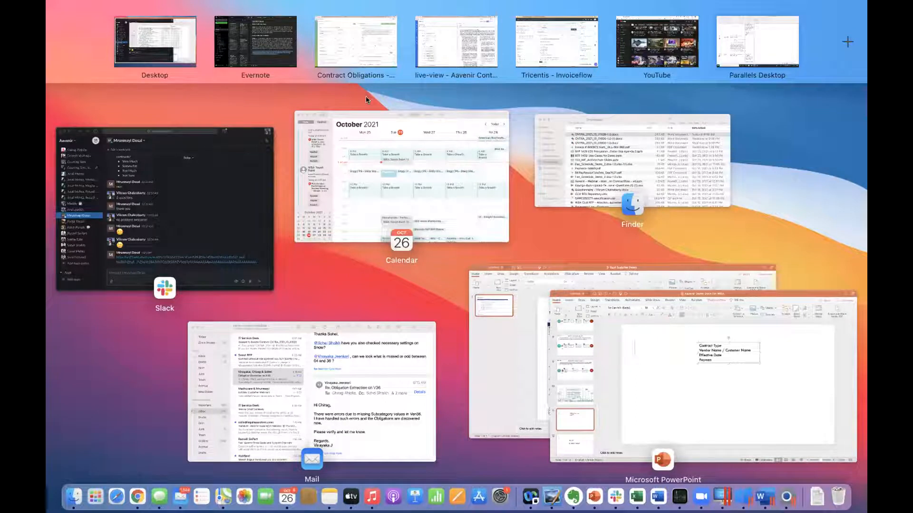
Step: Reply to the IT Service Desk review request with a greeting and 'Our redlines attached'
left_click(335, 353)
left_click(269, 71)
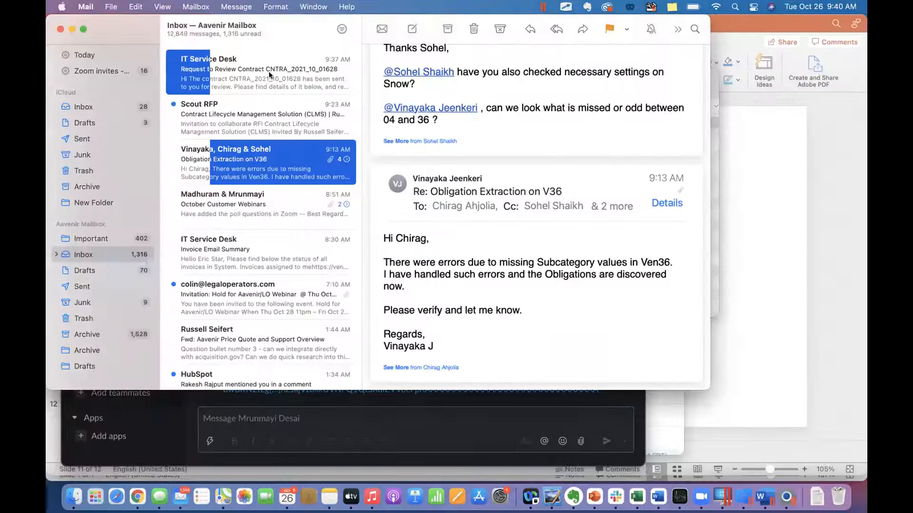
double_click(269, 73)
left_click(94, 61)
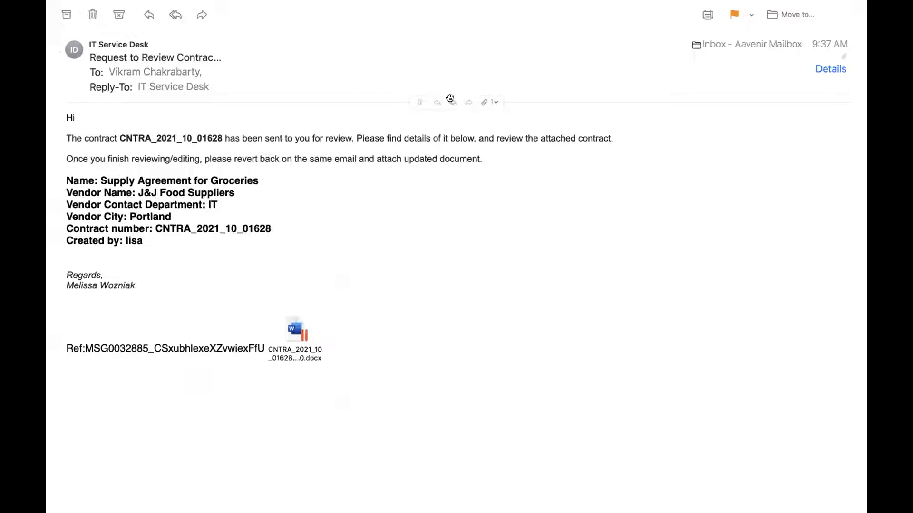
key("super+r")
type("Hi Lisa,")
key("Return")
key("Return")
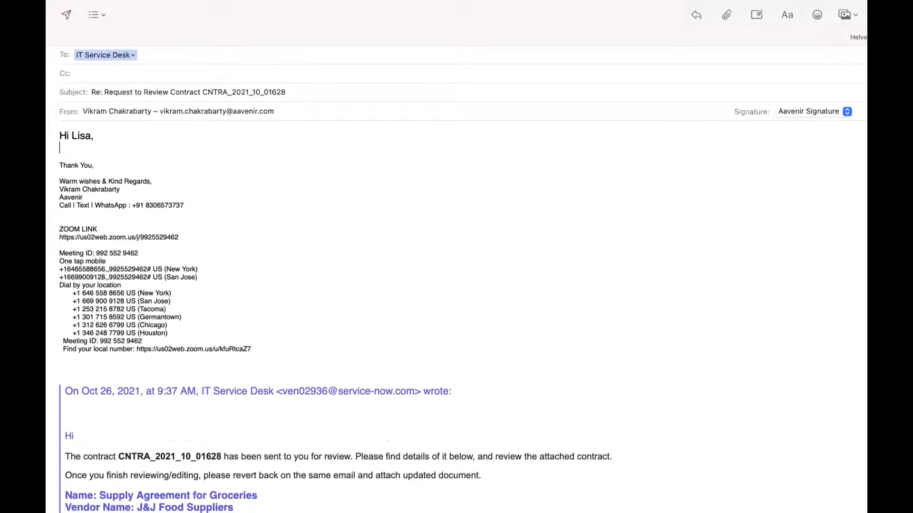
type("Our redlines attached")
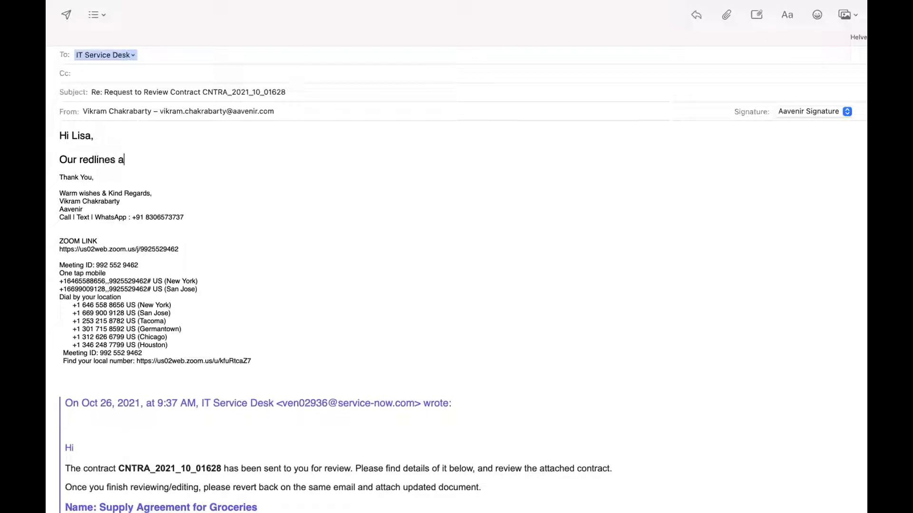
key("Return")
key("Return")
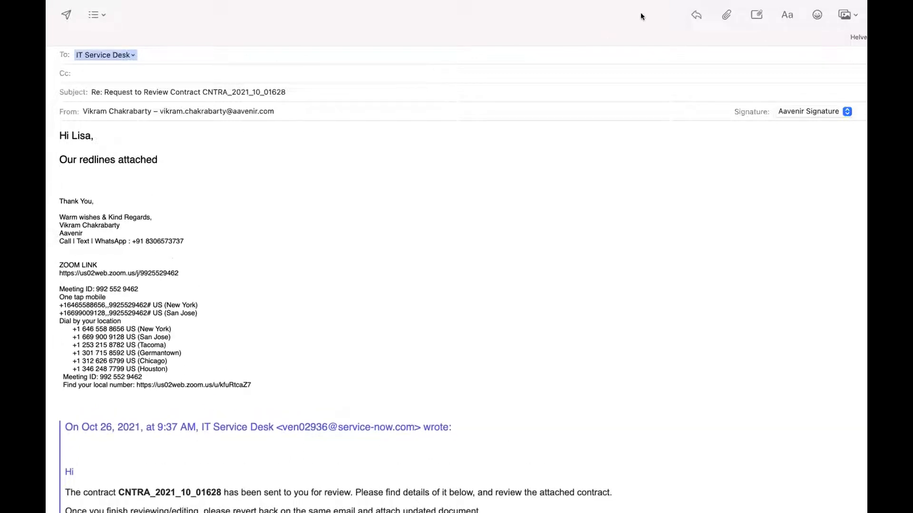
Step: Attach CNTRA_2021_10_01628-1.0.docx from Downloads and send the reply
left_click(727, 16)
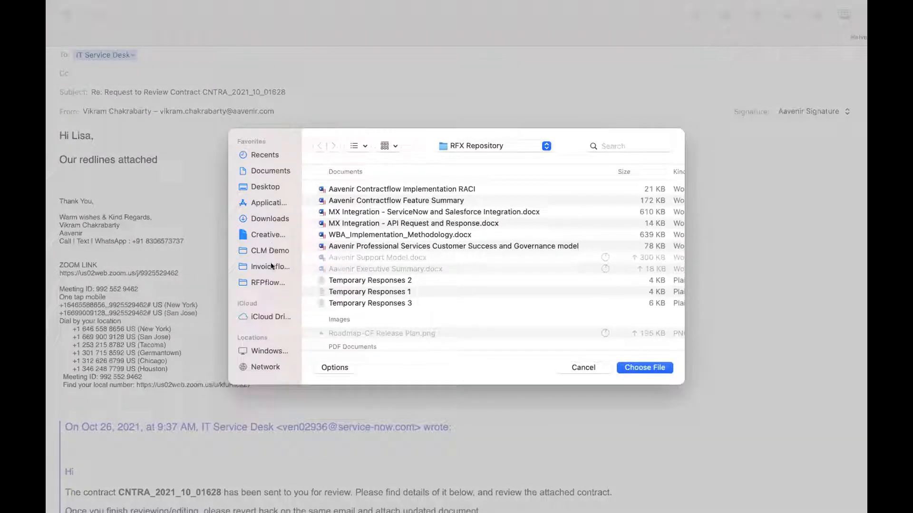
left_click(270, 218)
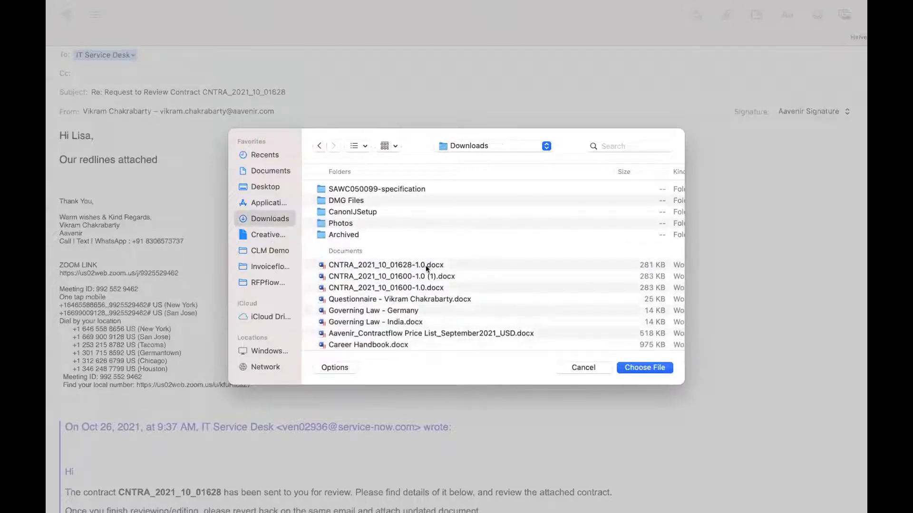
left_click(426, 265)
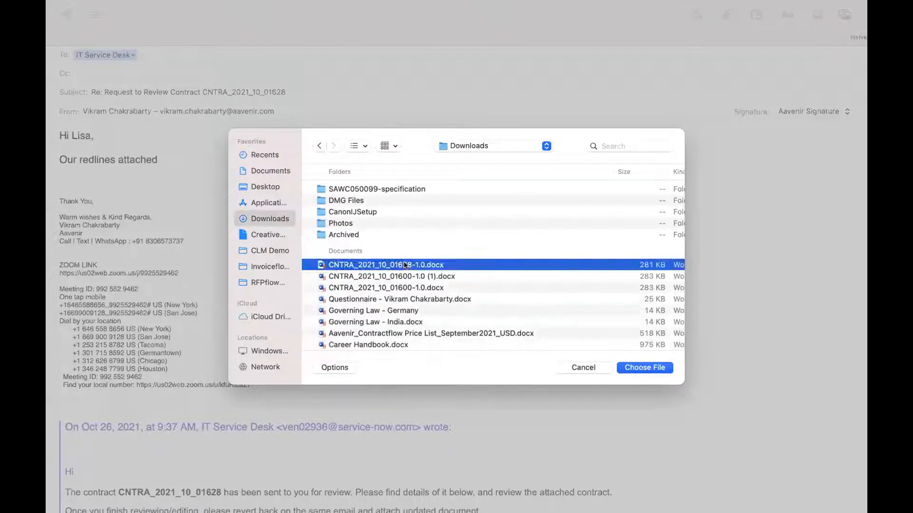
left_click(649, 367)
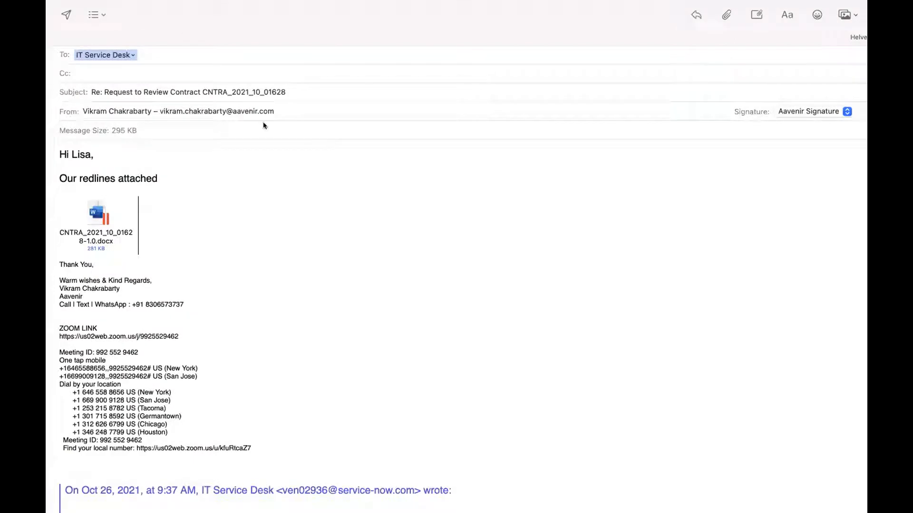
left_click(66, 14)
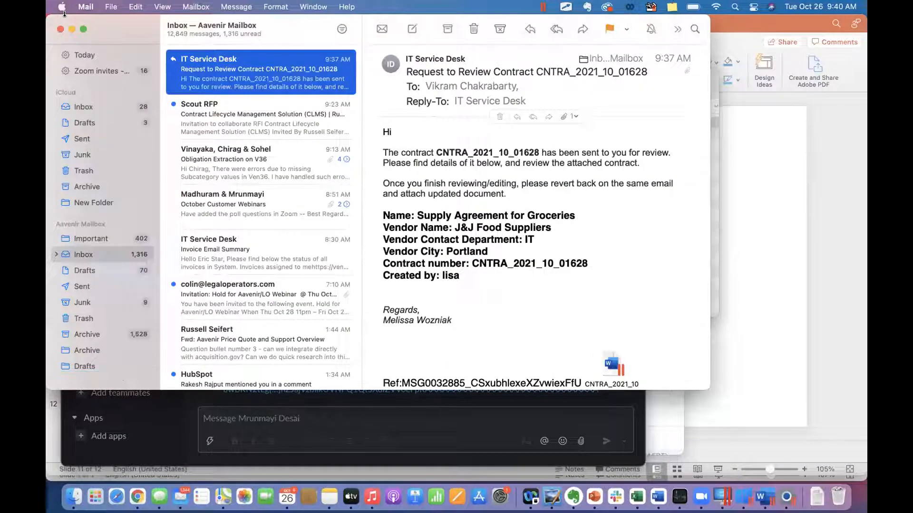
Step: Switch to the Contractflow Supply Agreement for Groceries record to review it
key("ctrl+Up")
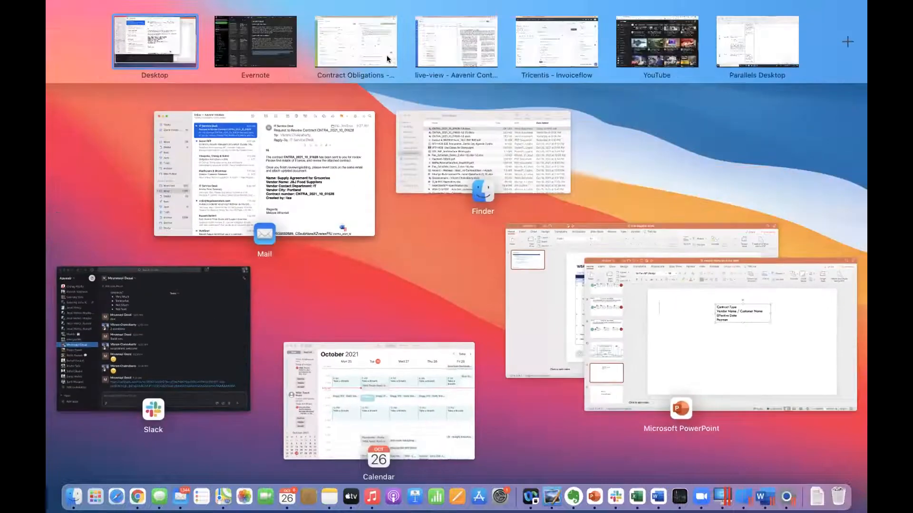
mouse_move(386, 56)
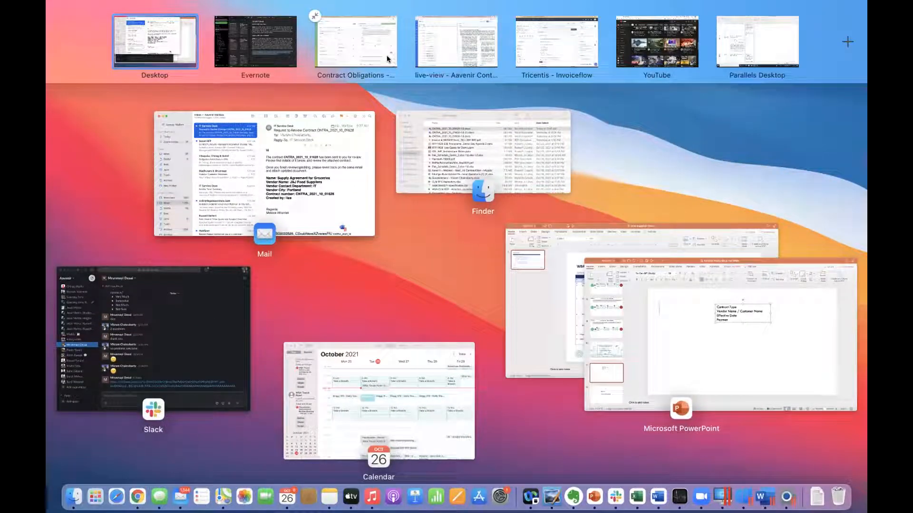
mouse_move(552, 77)
left_click(459, 38)
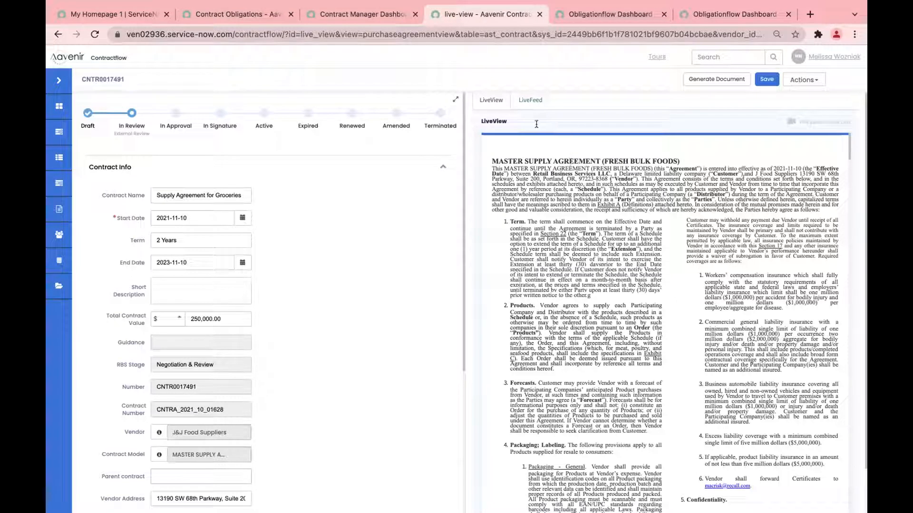
Step: Bring the Finder Downloads window back to the front via Mission Control
key("ctrl+Up")
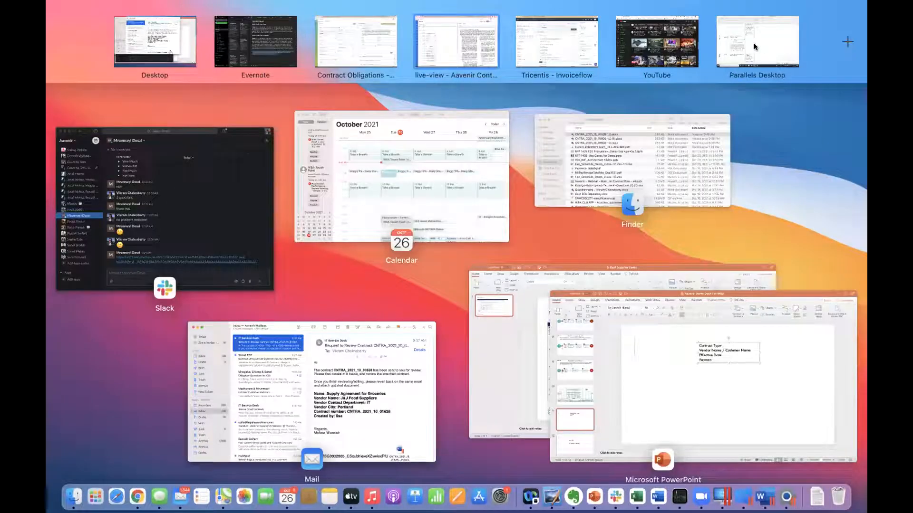
mouse_move(715, 48)
left_click(622, 159)
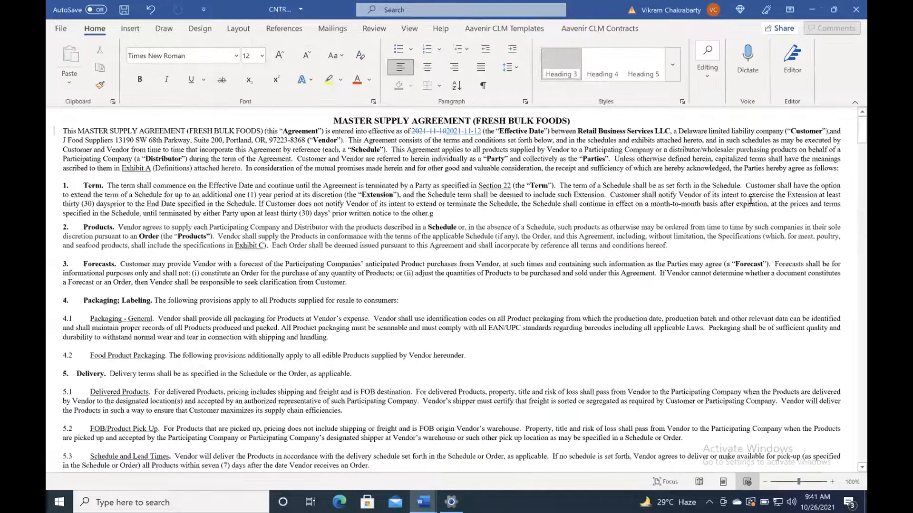
Step: Scroll through the reopened redlined agreement and show the Aavenir CLM Contracts ribbon tab
scroll(543, 243, "down", 1)
scroll(543, 243, "down", 5)
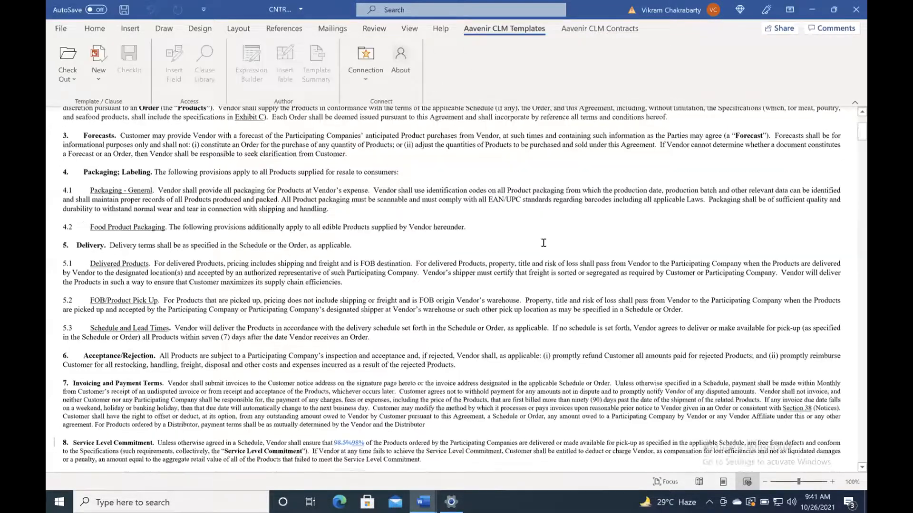
scroll(544, 243, "up", 5)
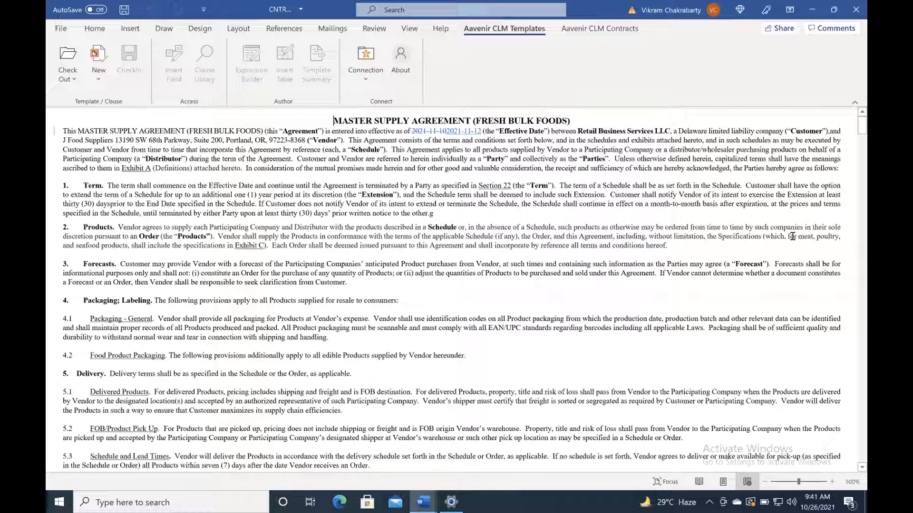
left_click(600, 29)
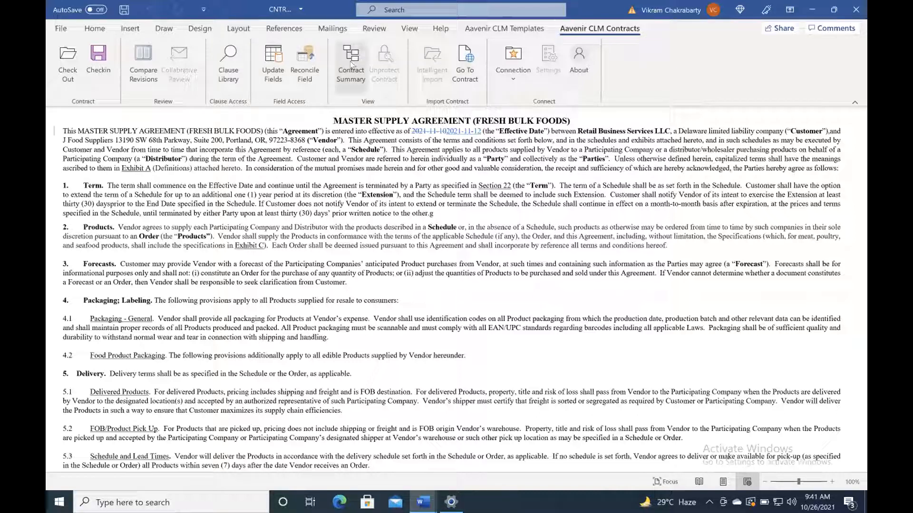
Step: Reconcile Start Date 2021-11-12, SLA Defect Free Rate 98% and the five-month audit period to the record
left_click(305, 68)
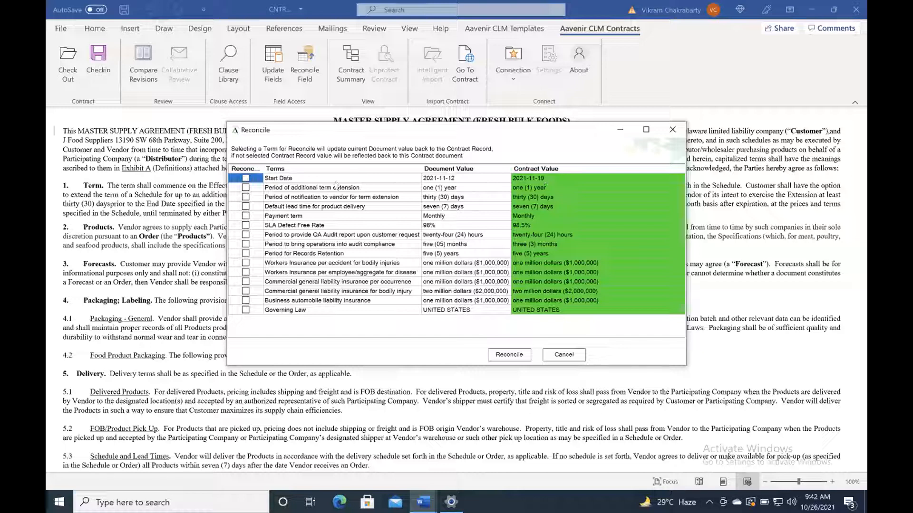
left_click(245, 178)
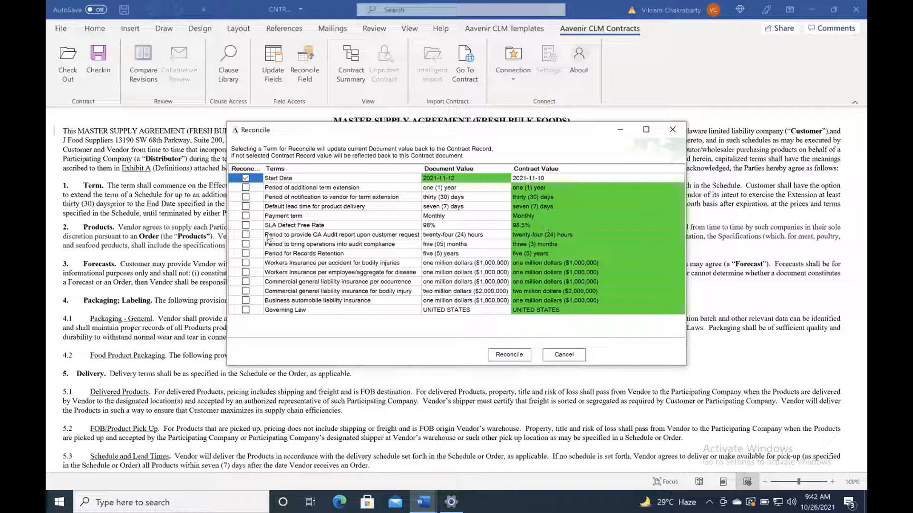
left_click(245, 225)
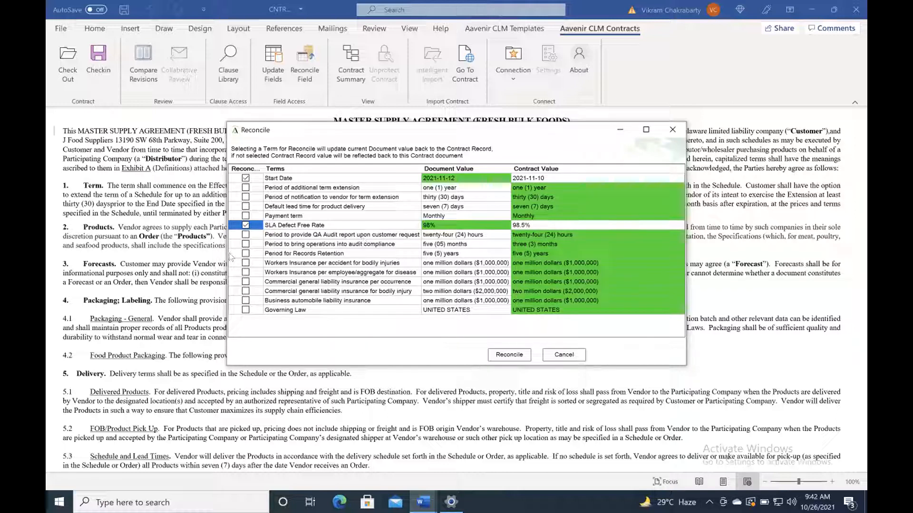
left_click(246, 245)
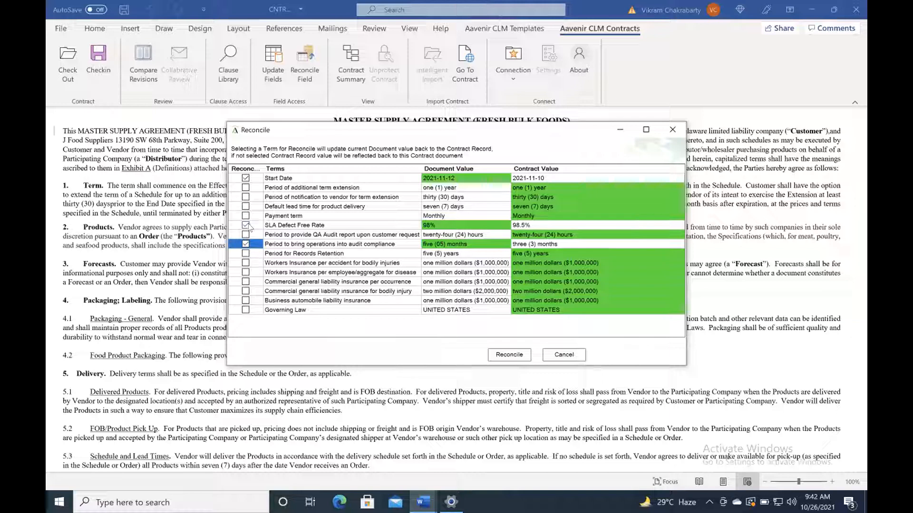
left_click(507, 354)
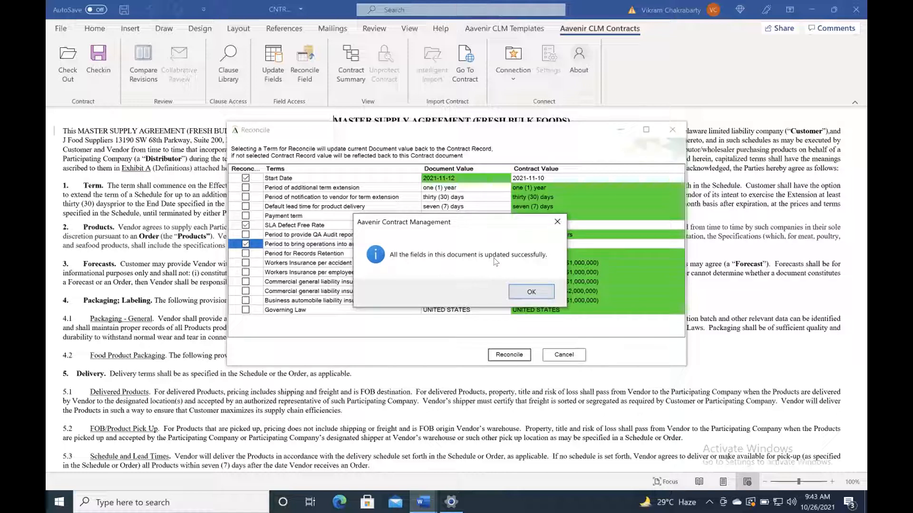
left_click(531, 292)
Step: Return to record CNTR0017491, reload it and check the Start Date shows 2021-11-12
key("ctrl+Up")
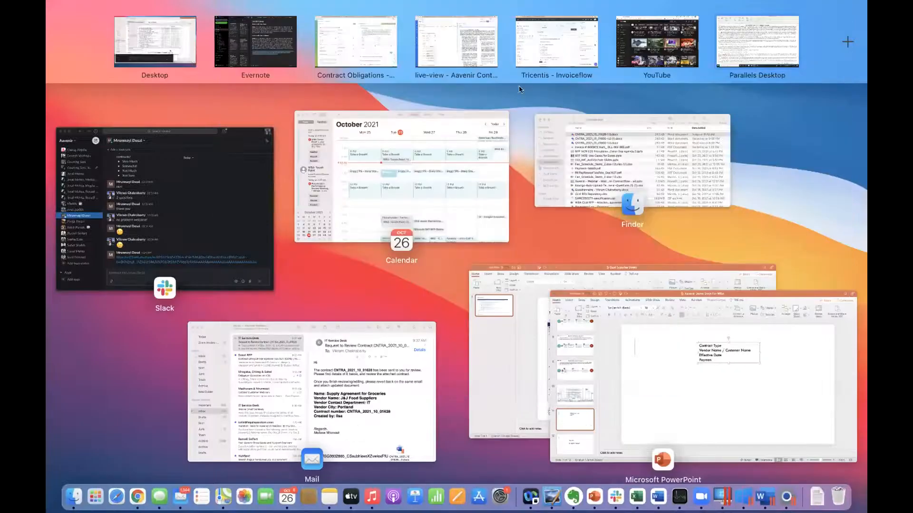
left_click(451, 40)
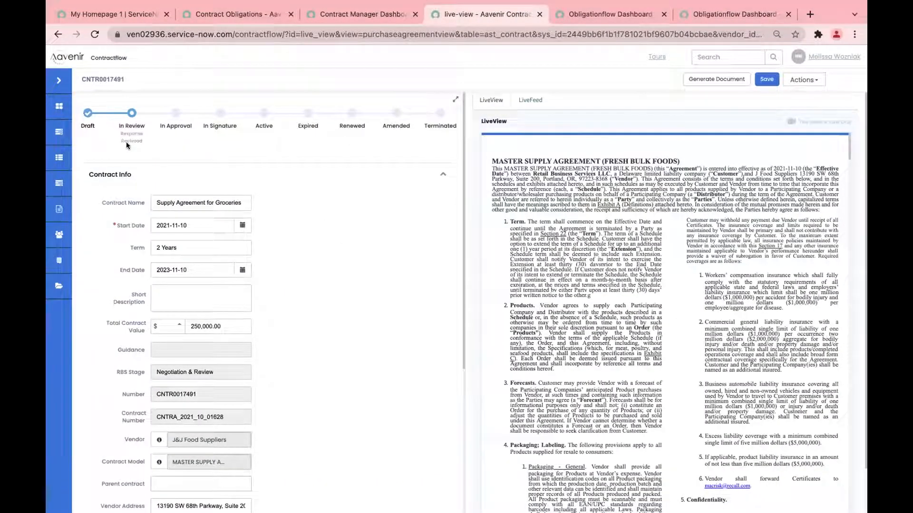
left_click_drag(119, 131, 145, 142)
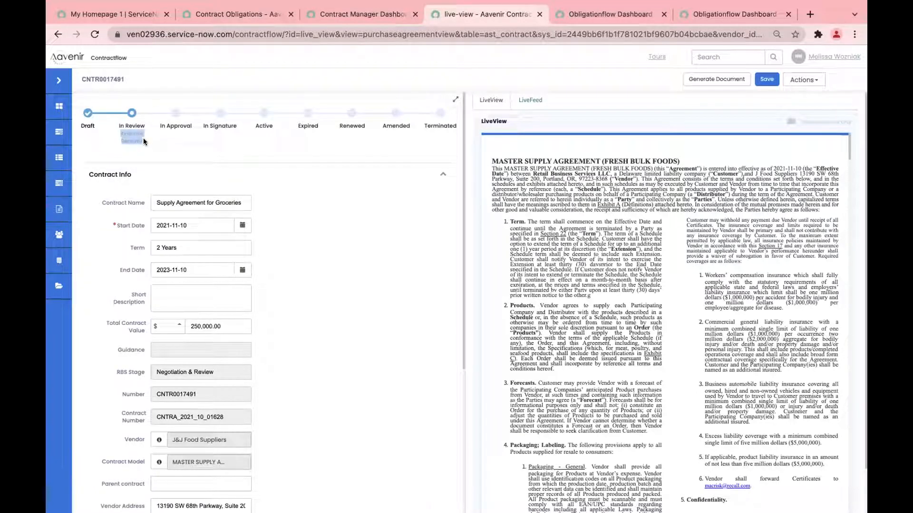
left_click(300, 203)
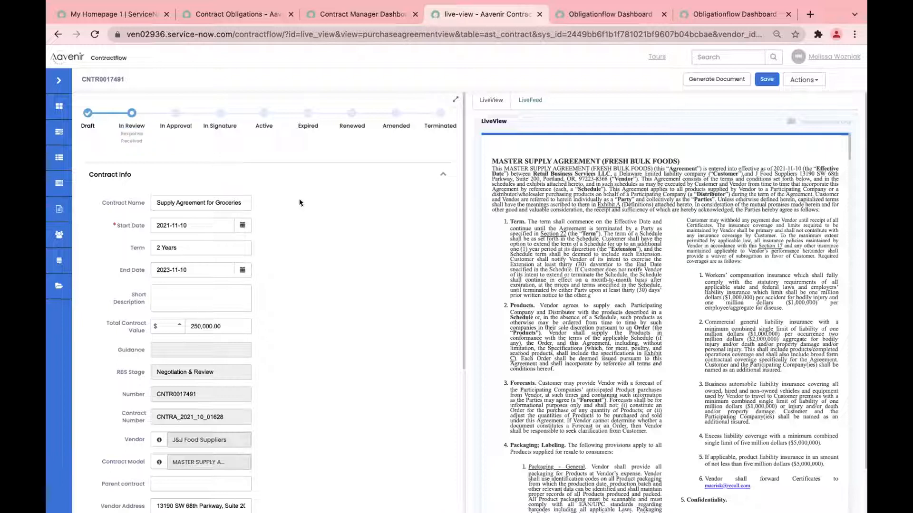
left_click(94, 35)
left_click(215, 225)
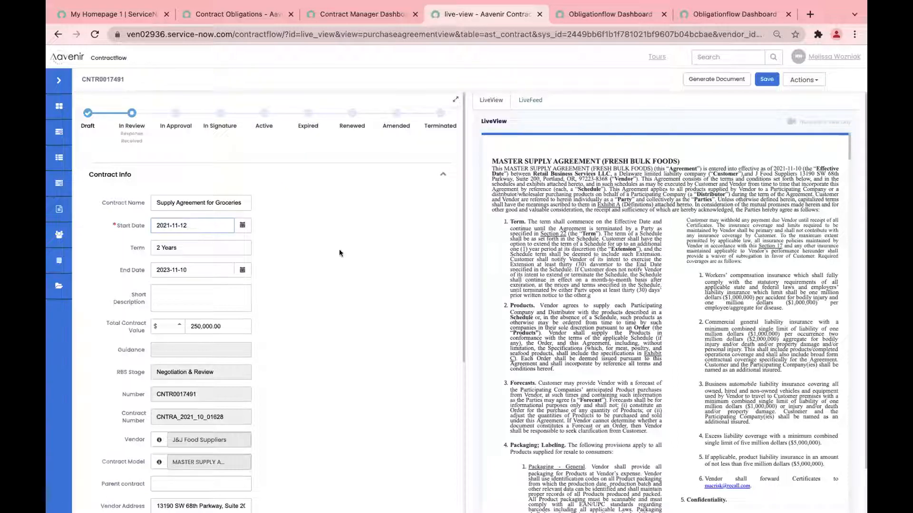
Step: Expand CNTR0017491's Additional Info and check SLA Defect Free Rate 98% and the five (05) months audit period
scroll(339, 249, "down", 7)
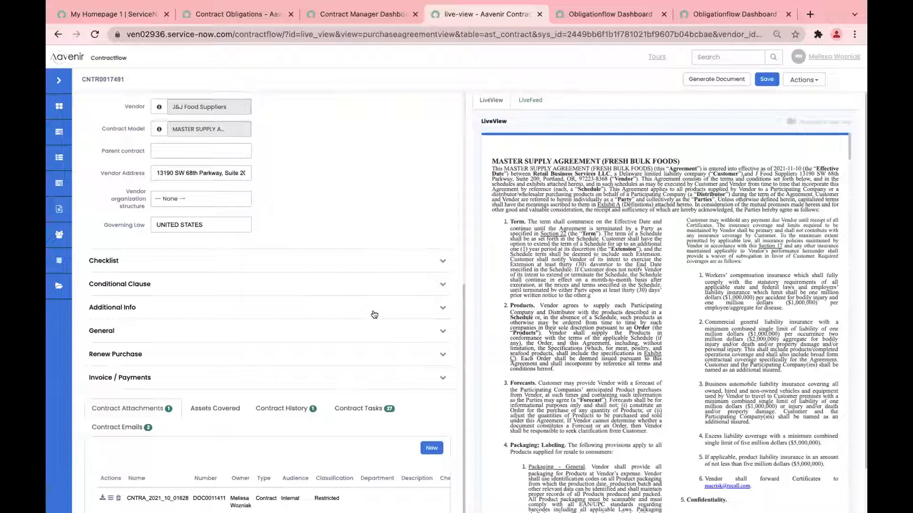
left_click(425, 308)
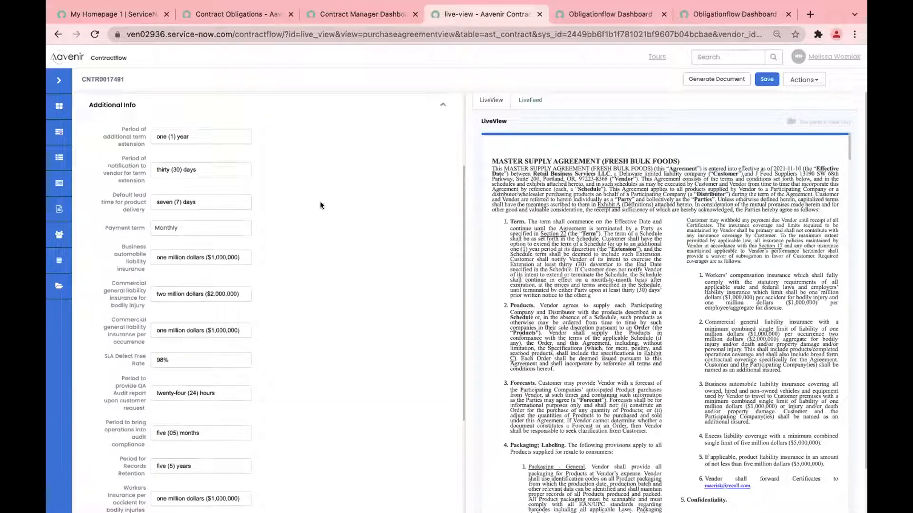
scroll(290, 254, "down", 1)
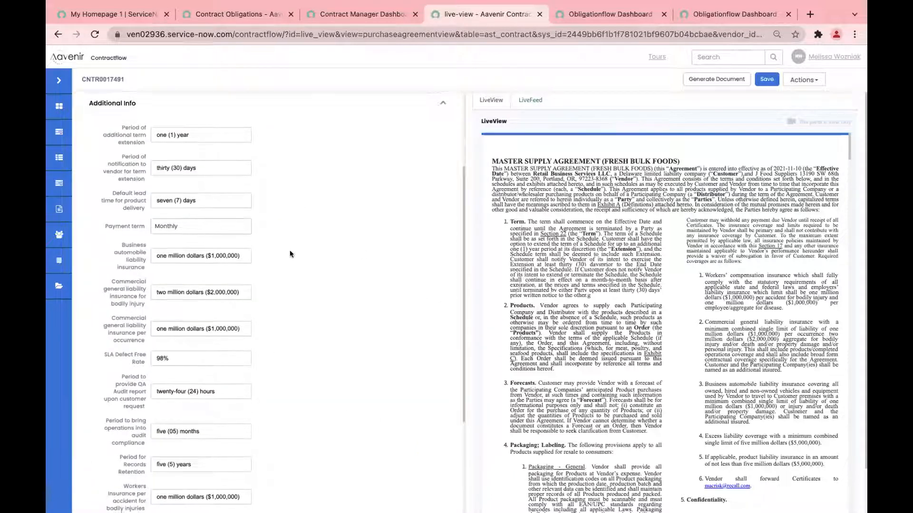
scroll(290, 254, "down", 1)
left_click(183, 303)
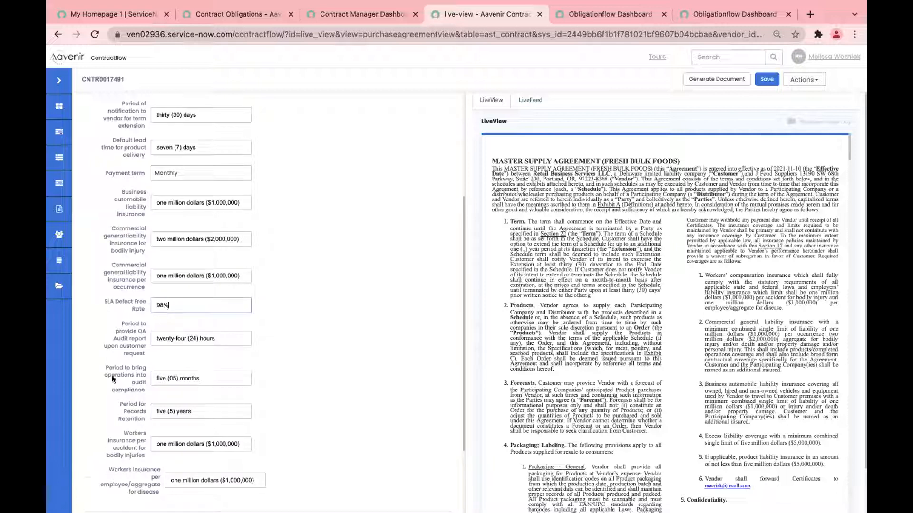
left_click(225, 375)
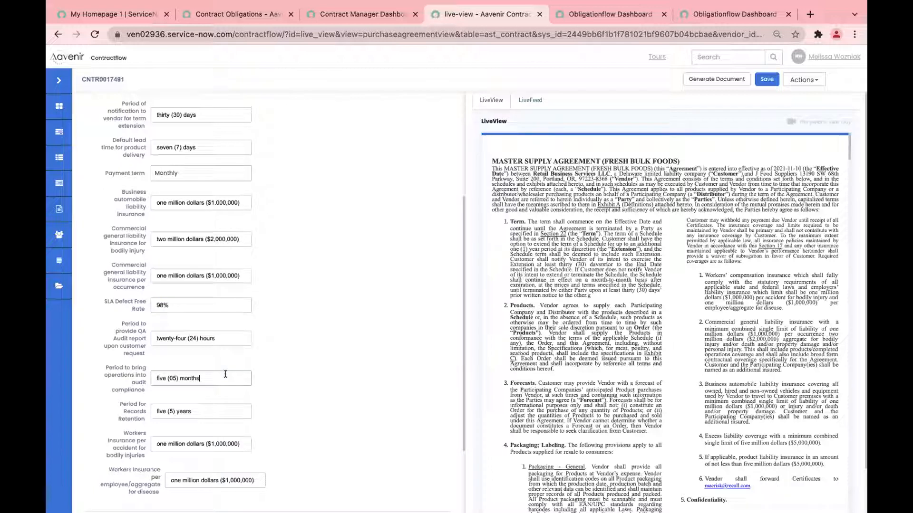